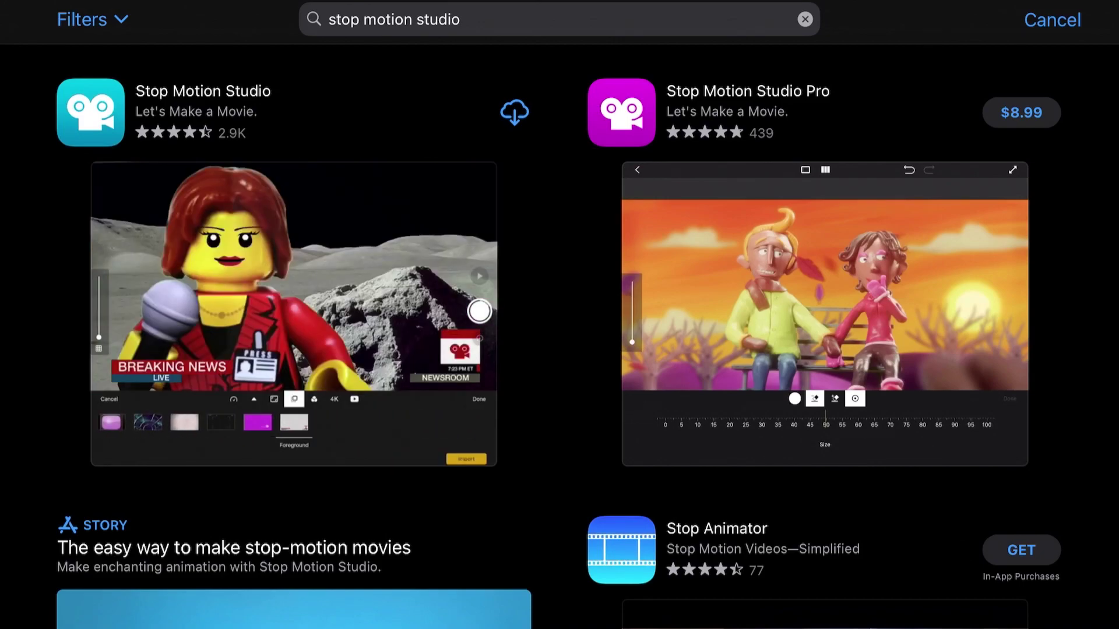
scroll(560, 341, "down", 2)
scroll(560, 340, "up", 2)
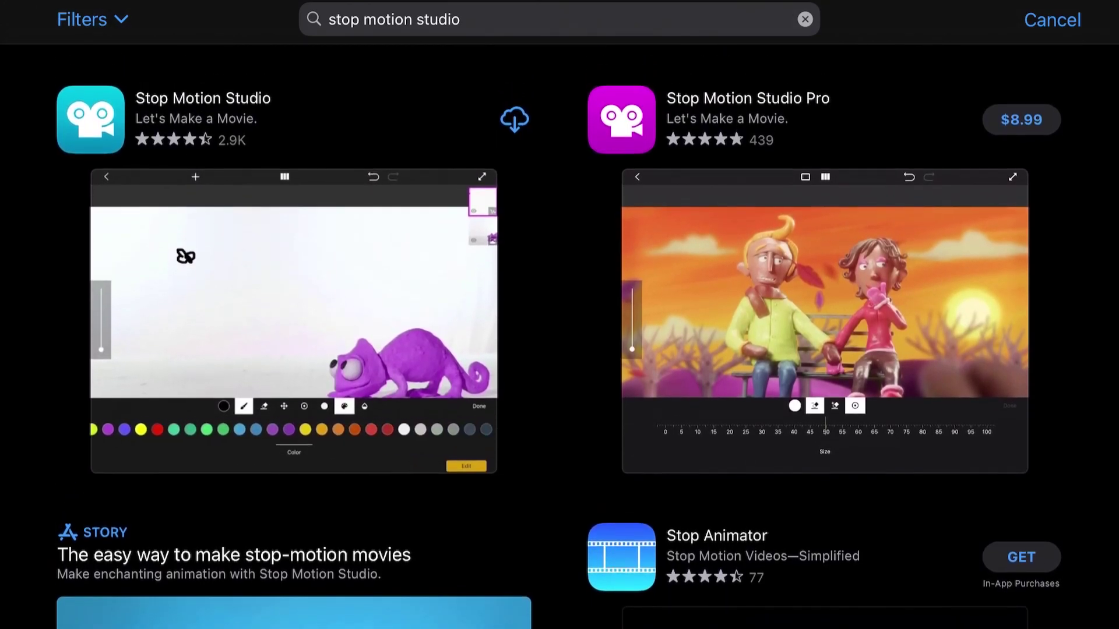
scroll(560, 340, "down", 1)
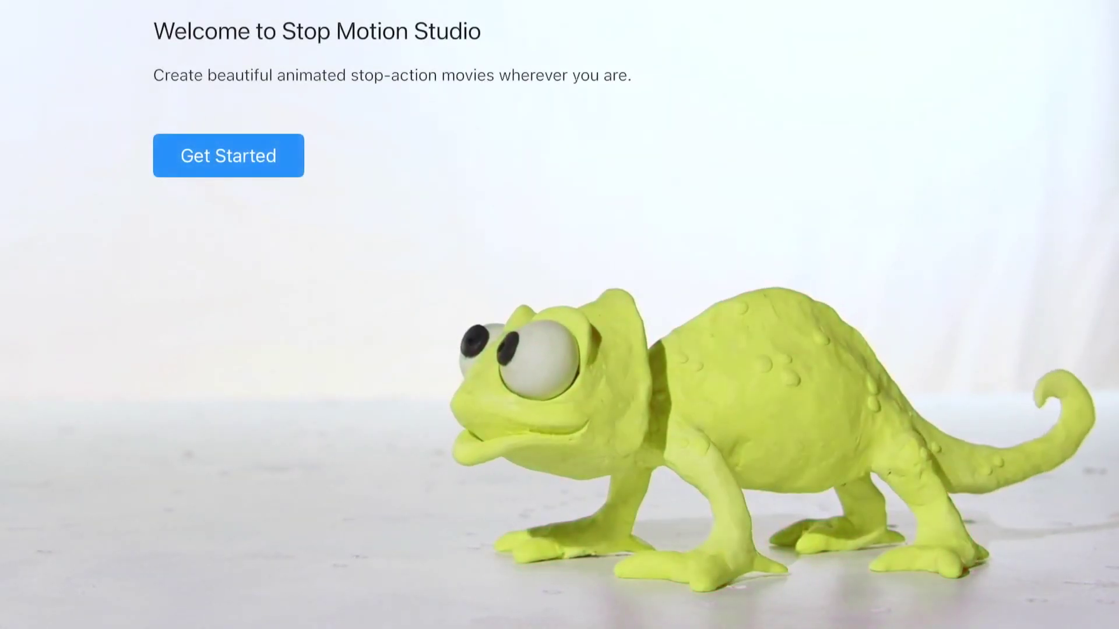
Leave the welcome screen to start a new brick-room movie with 12 FPS playback.
left_click(227, 156)
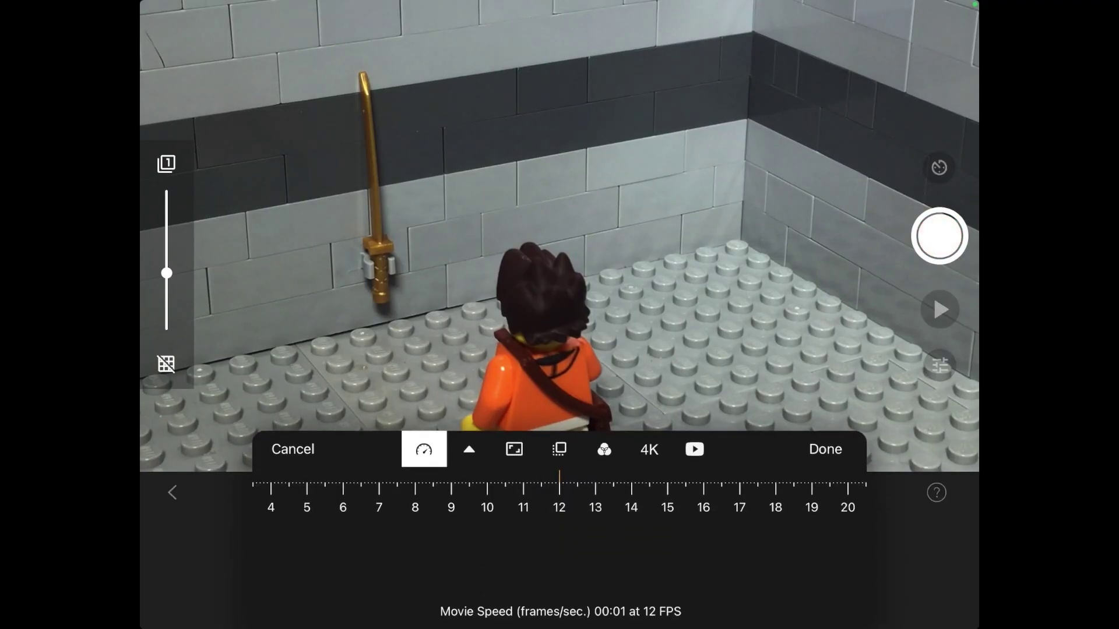
Try several movie speeds, settle on 15 FPS, and bring up the fade options.
mouse_move(700, 493)
left_mouse_down()
mouse_move(341, 493)
mouse_move(860, 494)
left_mouse_up()
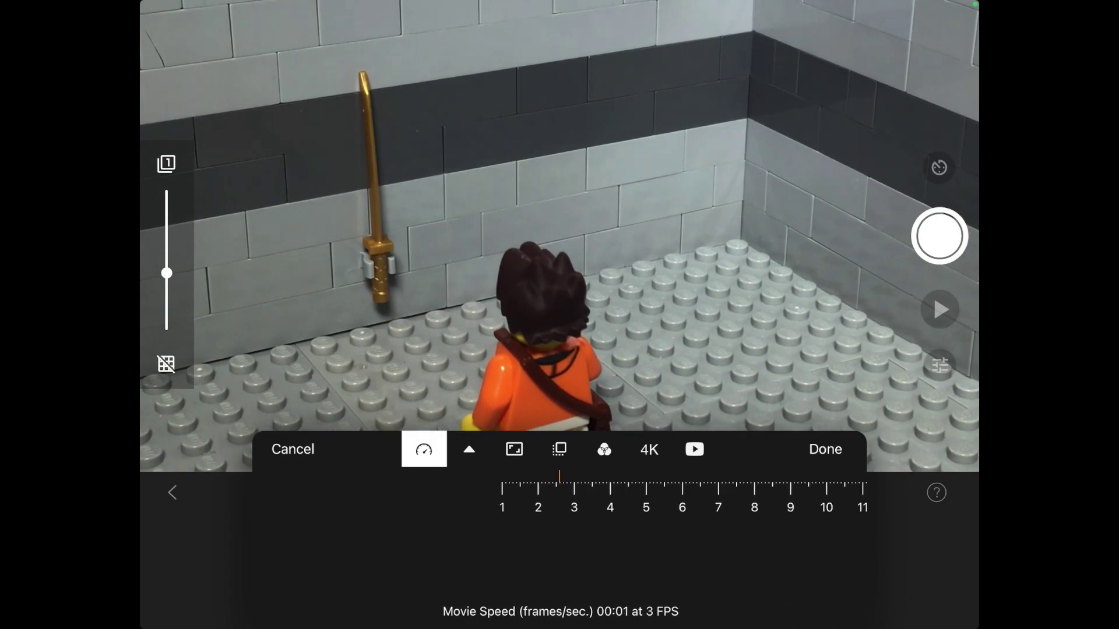
mouse_move(664, 494)
left_mouse_down()
mouse_move(441, 493)
mouse_move(467, 493)
left_mouse_up()
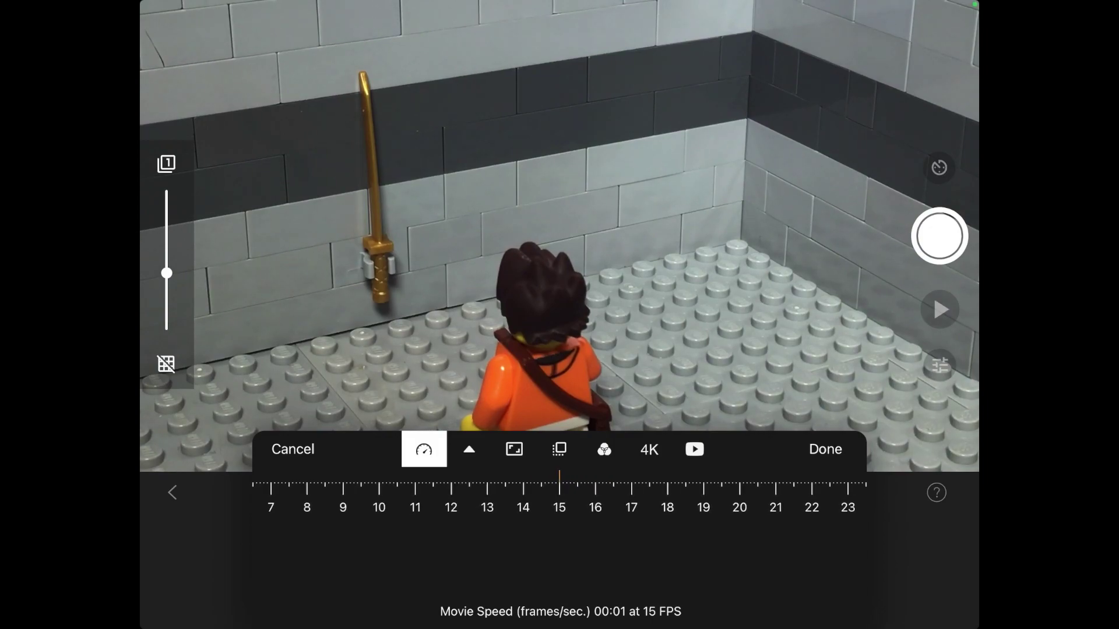
left_click(469, 449)
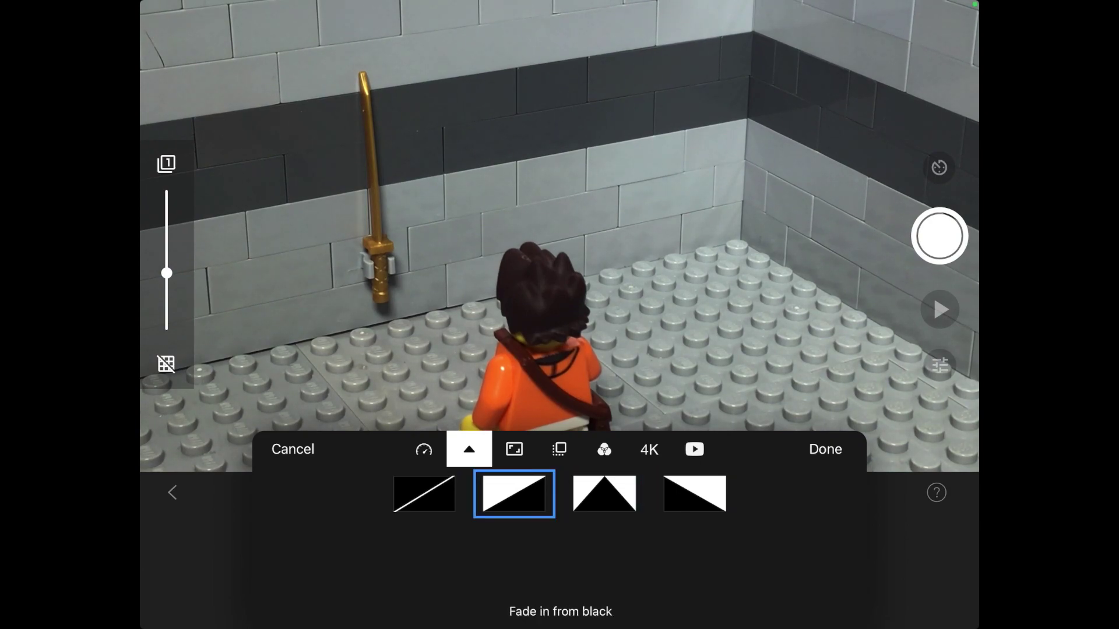
Preview Square, Cinema, Portrait and Widescreen crops, then return to Default 16:9.
left_click(515, 449)
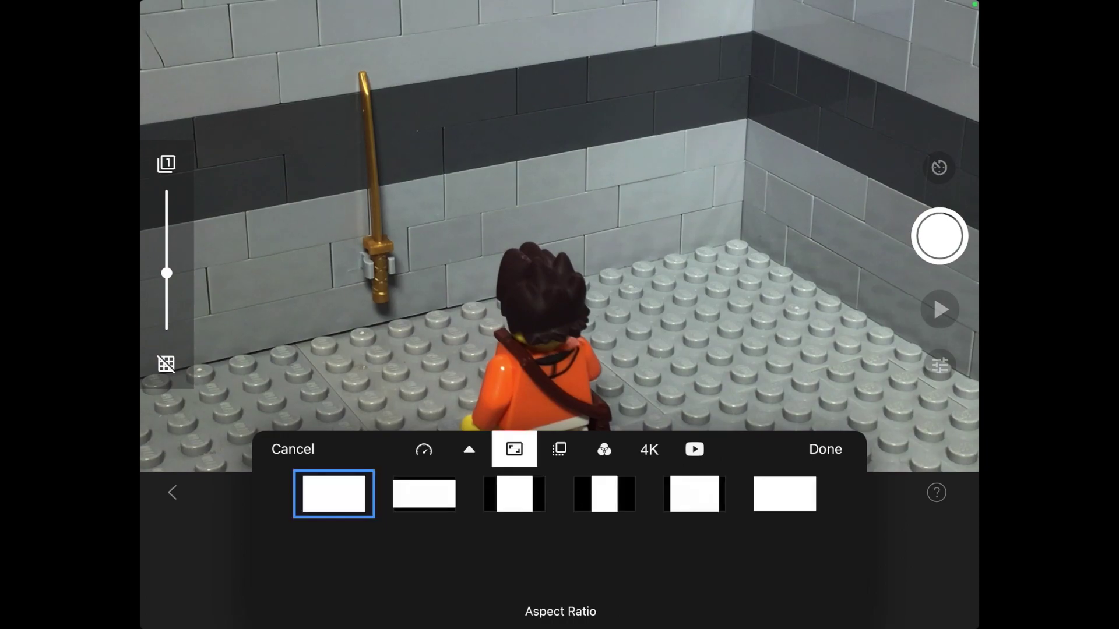
left_click(514, 494)
left_click(424, 494)
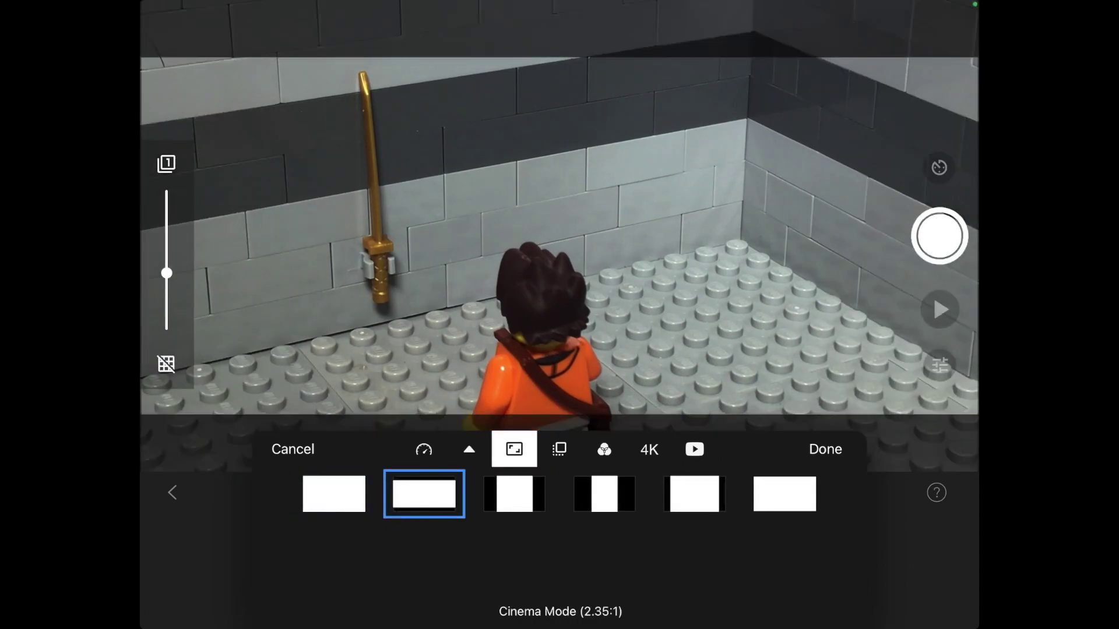
left_click(604, 494)
left_click(784, 494)
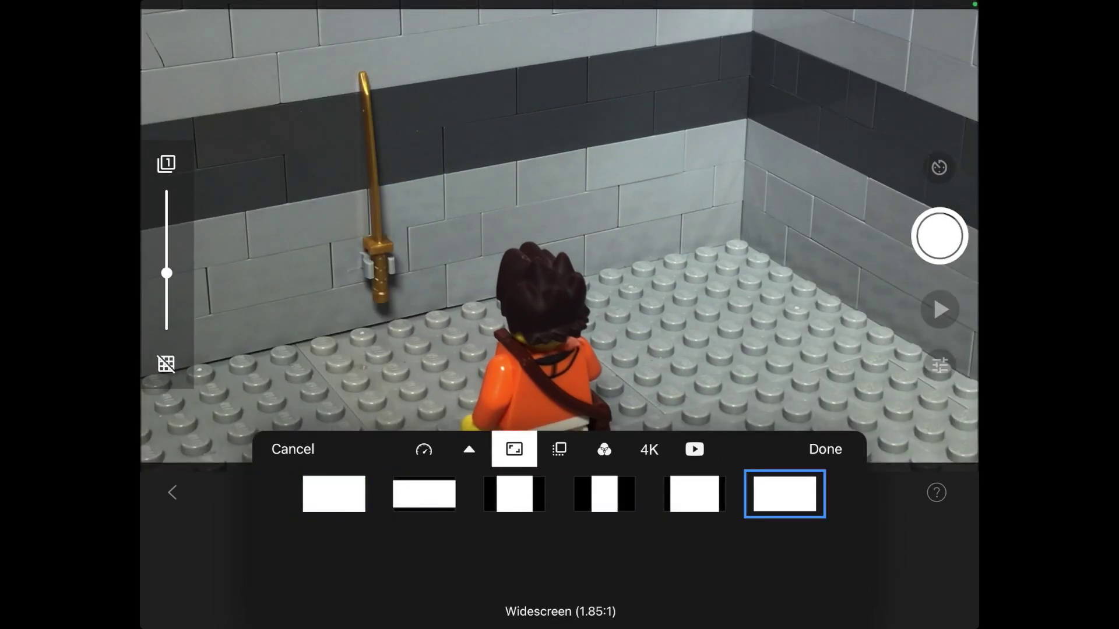
left_click(335, 494)
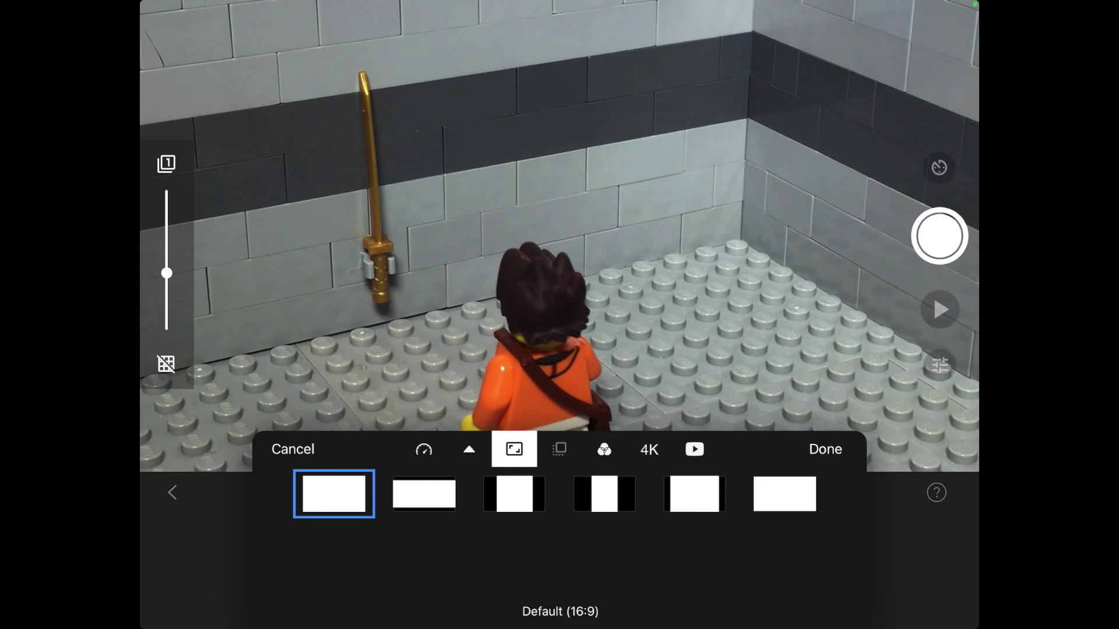
Browse foreground overlays and colour filters, dismissing the locked filter's purchase offer.
left_click(560, 449)
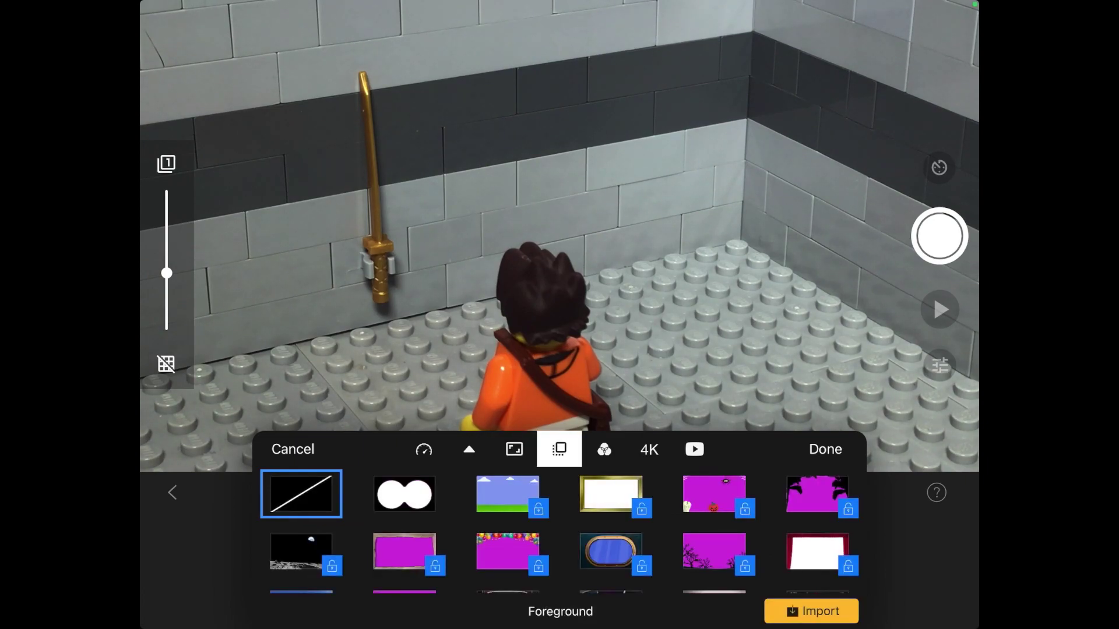
scroll(561, 531, "down", 3)
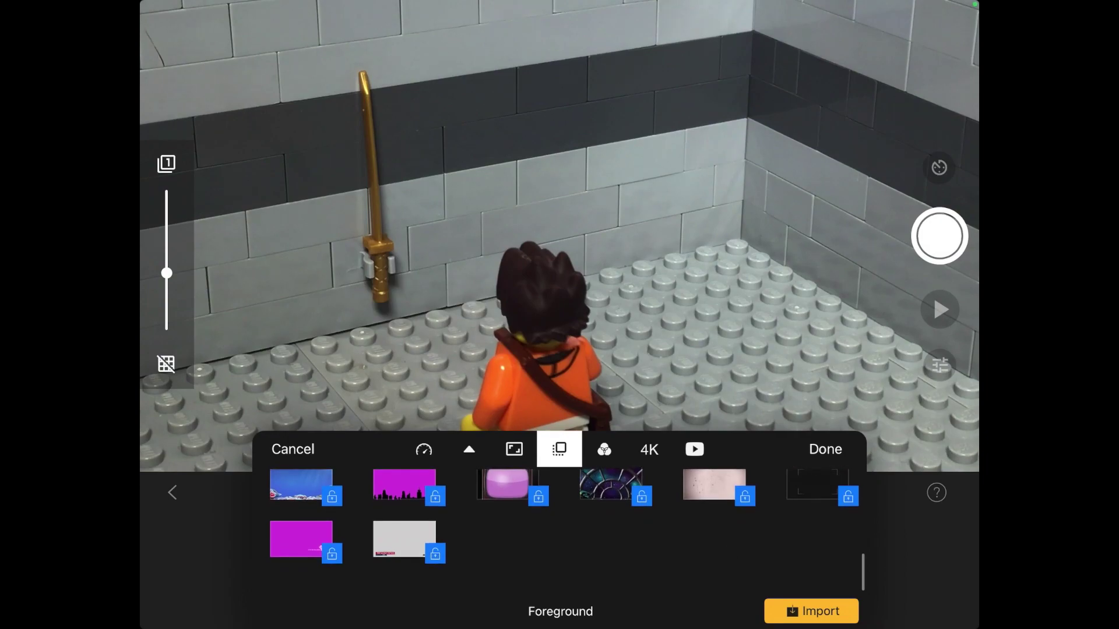
scroll(562, 532, "up", 5)
left_click(604, 449)
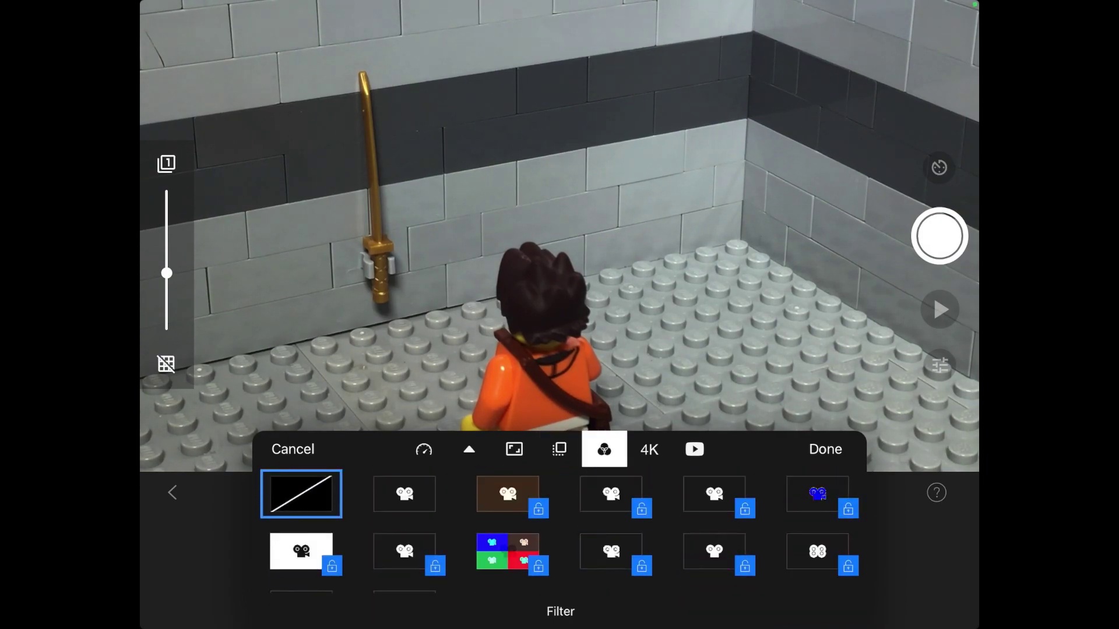
scroll(562, 532, "down", 2)
scroll(562, 531, "up", 2)
left_click(508, 550)
left_click(810, 61)
Check the quality options, dismiss the locked-level purchase offer, and apply the movie settings.
left_click(648, 449)
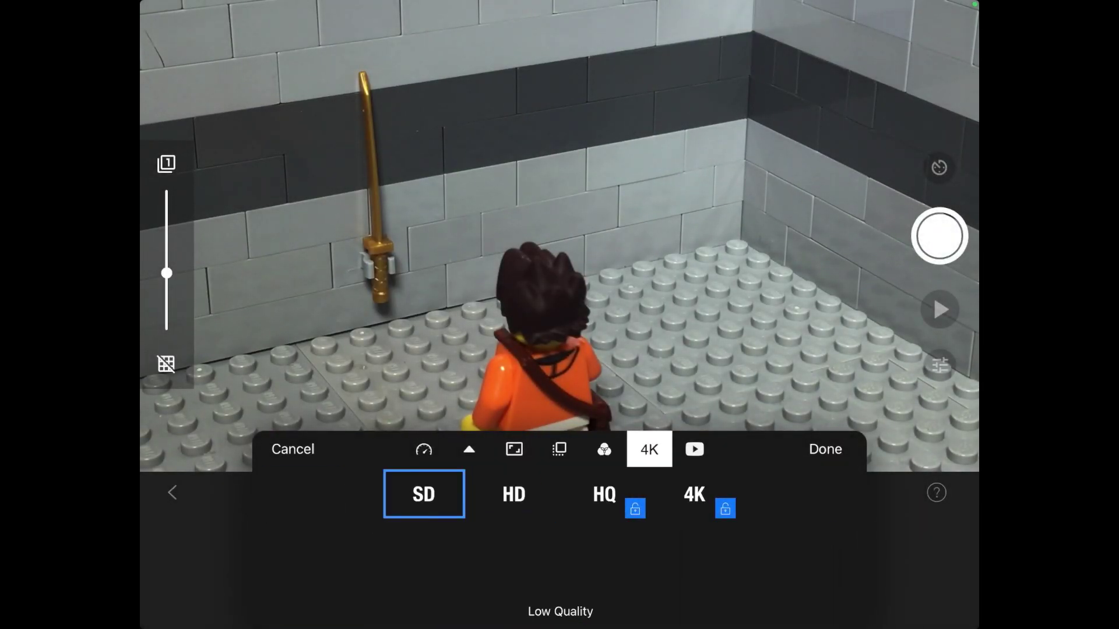
left_click(603, 493)
left_click(810, 51)
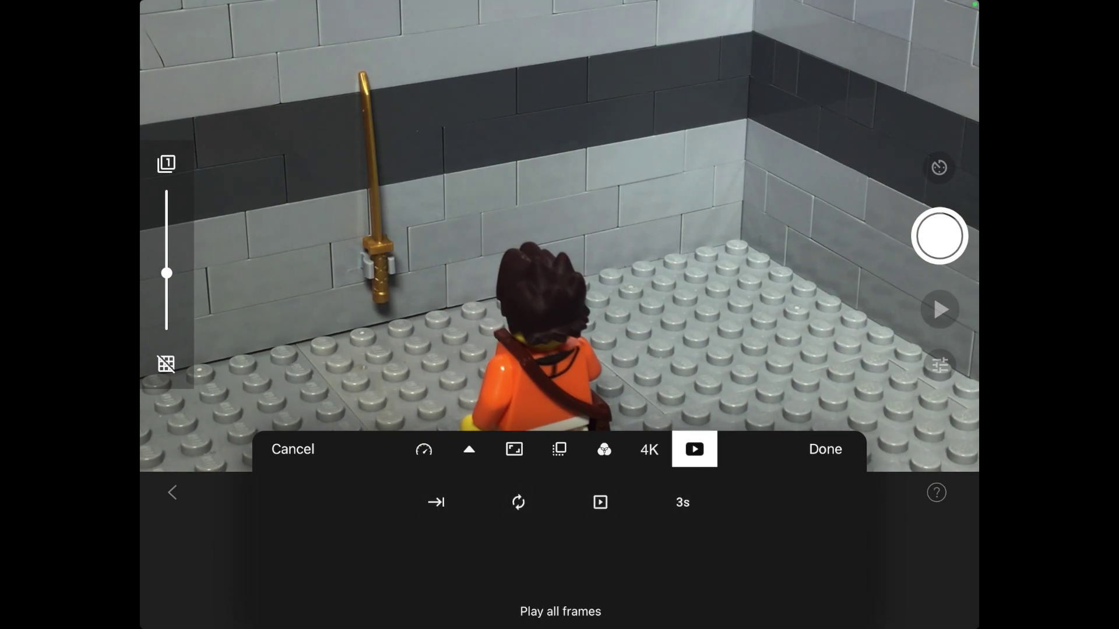
left_click(826, 448)
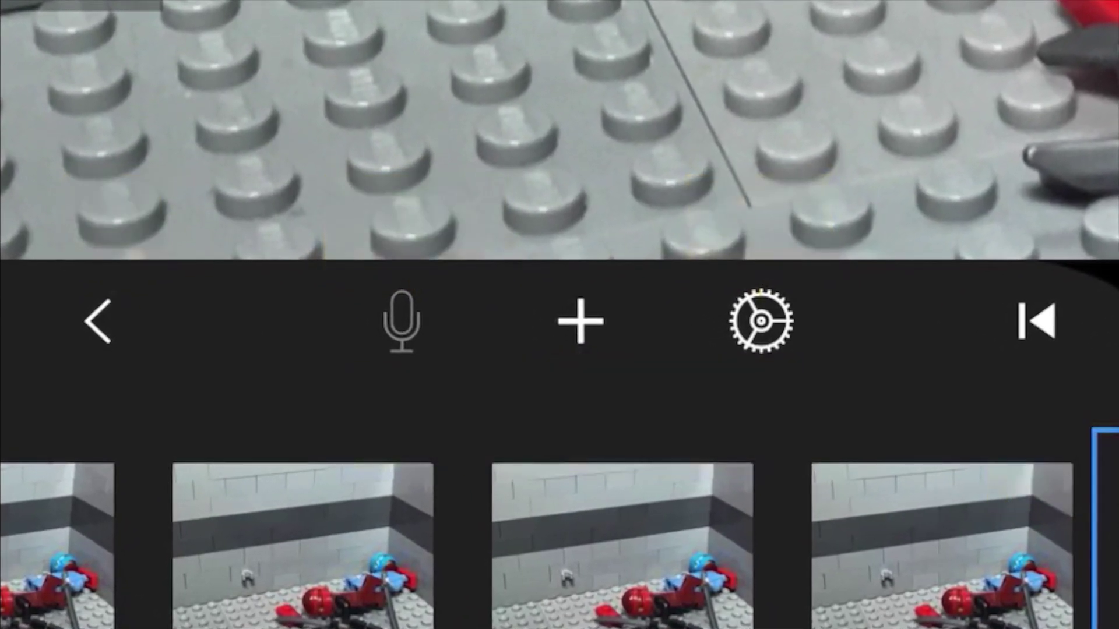
Show the add-content options, jump to the first frame, and turn down the onion skin.
left_click(573, 328)
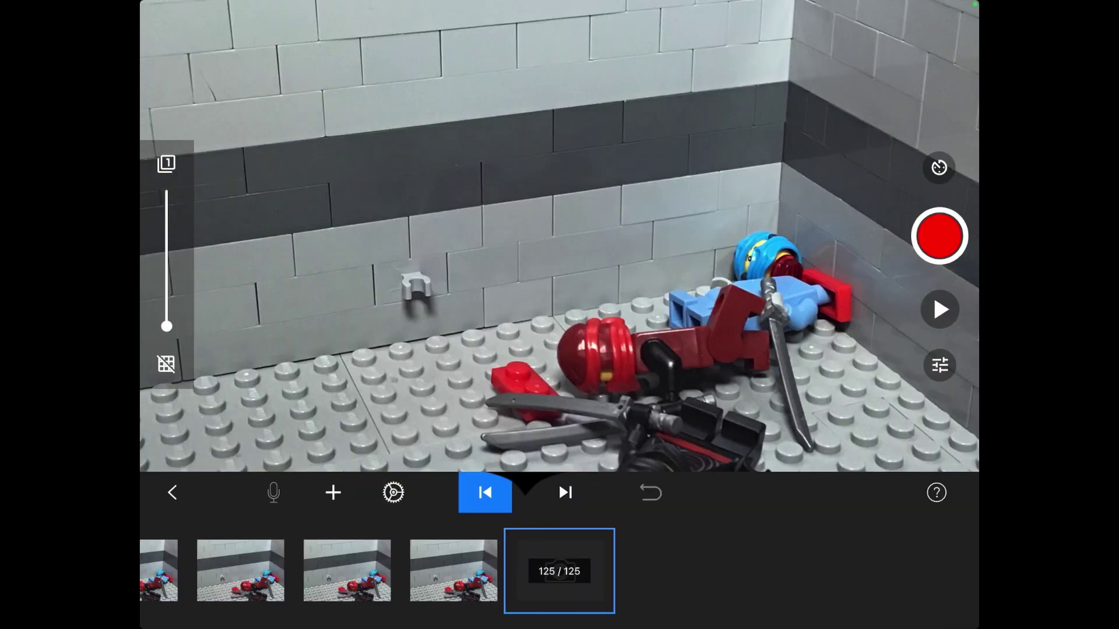
left_click(484, 492)
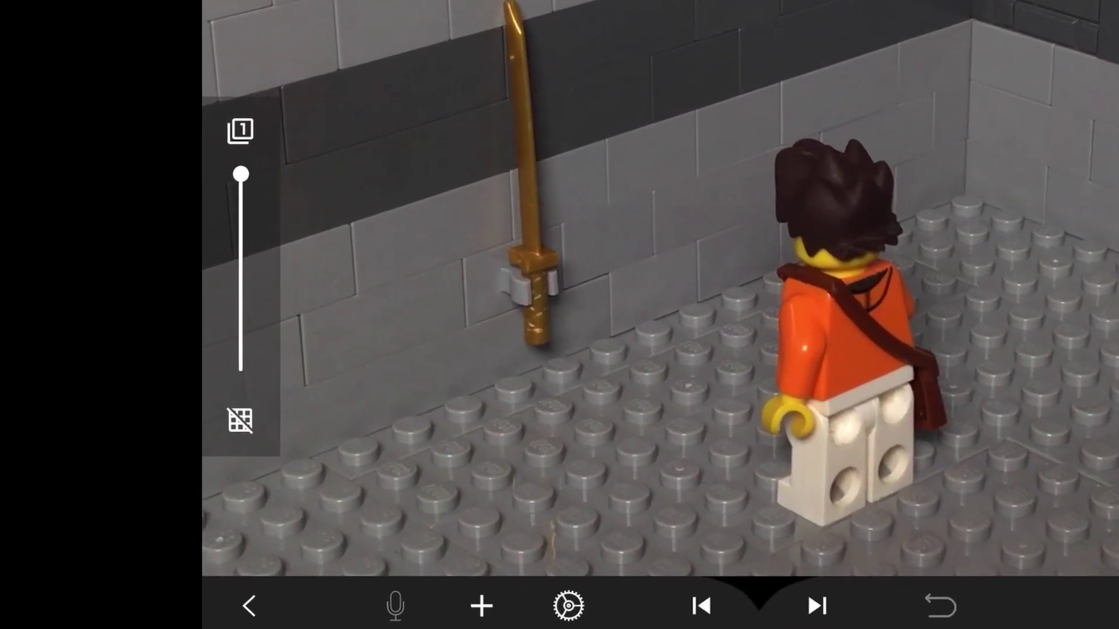
left_click_drag(241, 175, 240, 370)
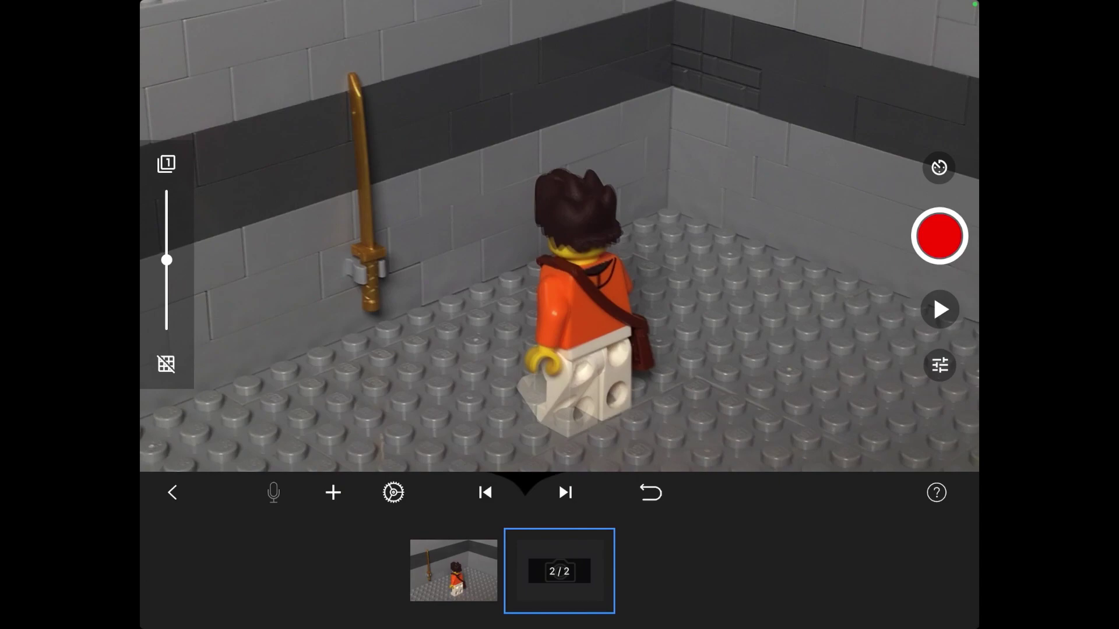
Capture a new frame of the orange minifigure and hide the onion-skin overlay.
left_click(939, 236)
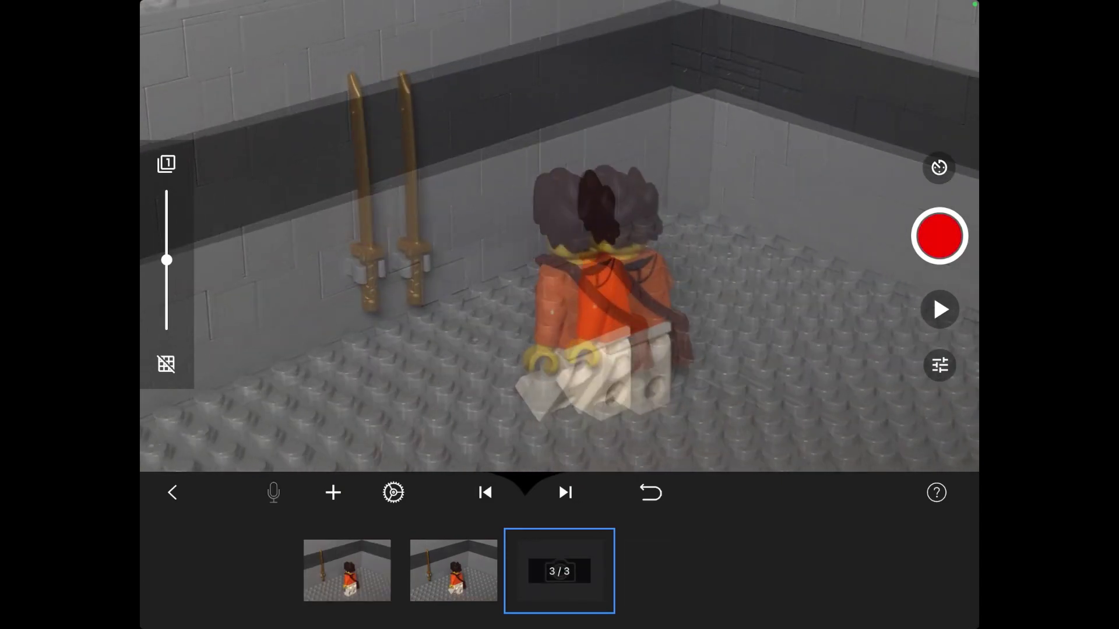
mouse_move(166, 260)
left_mouse_down()
mouse_move(166, 326)
mouse_move(166, 193)
mouse_move(166, 247)
left_mouse_up()
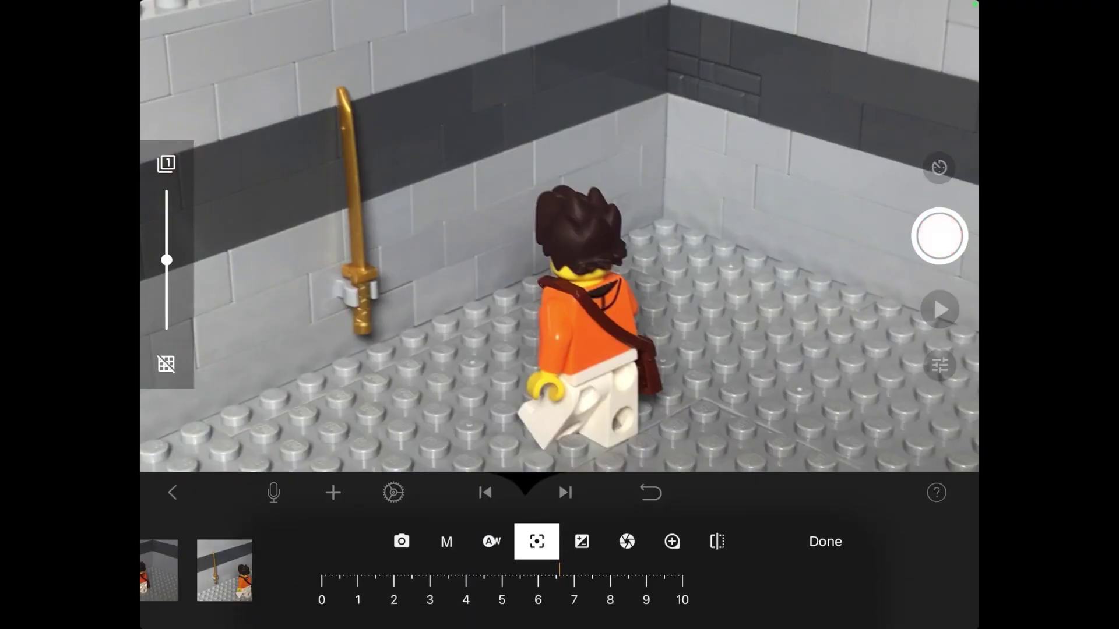
Try P, AL and Auto camera modes, settling on manual exposure and focus (M).
left_click(402, 448)
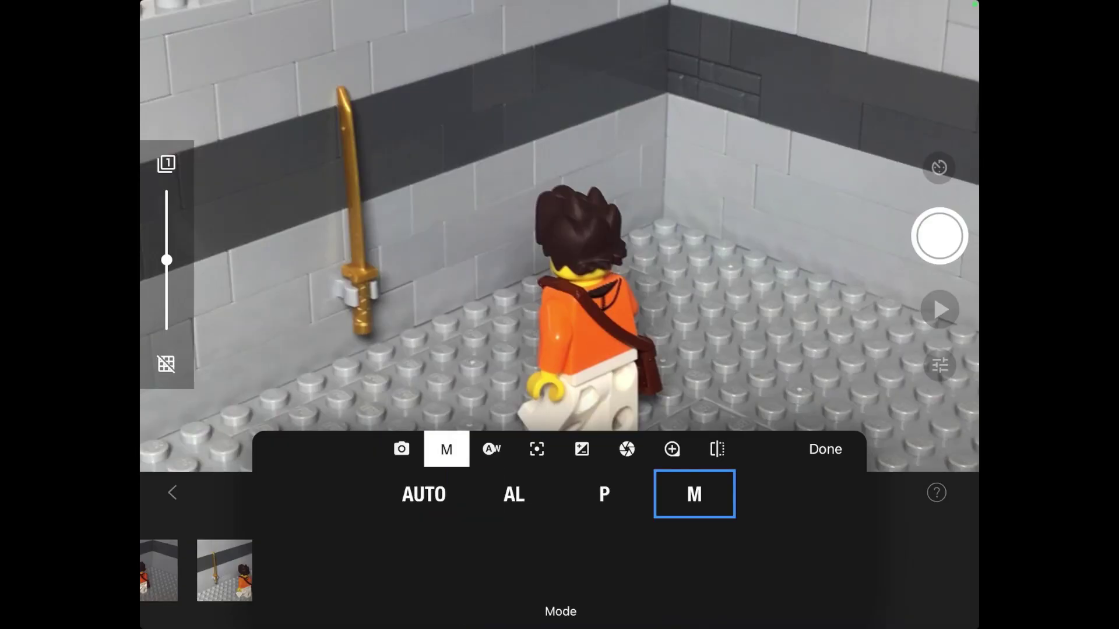
left_click(604, 494)
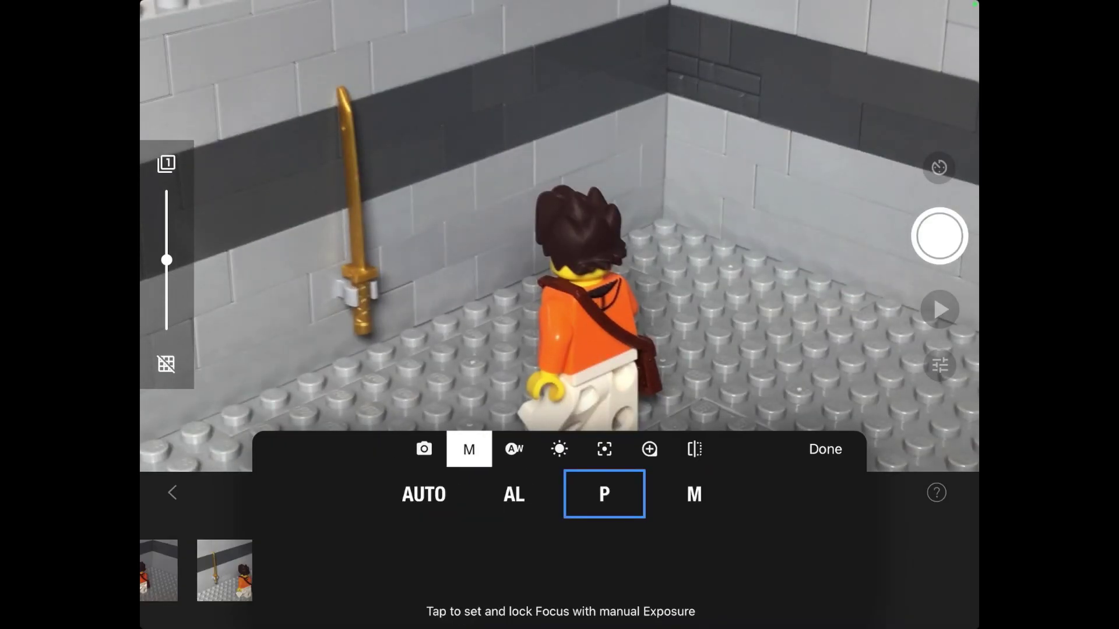
left_click(514, 495)
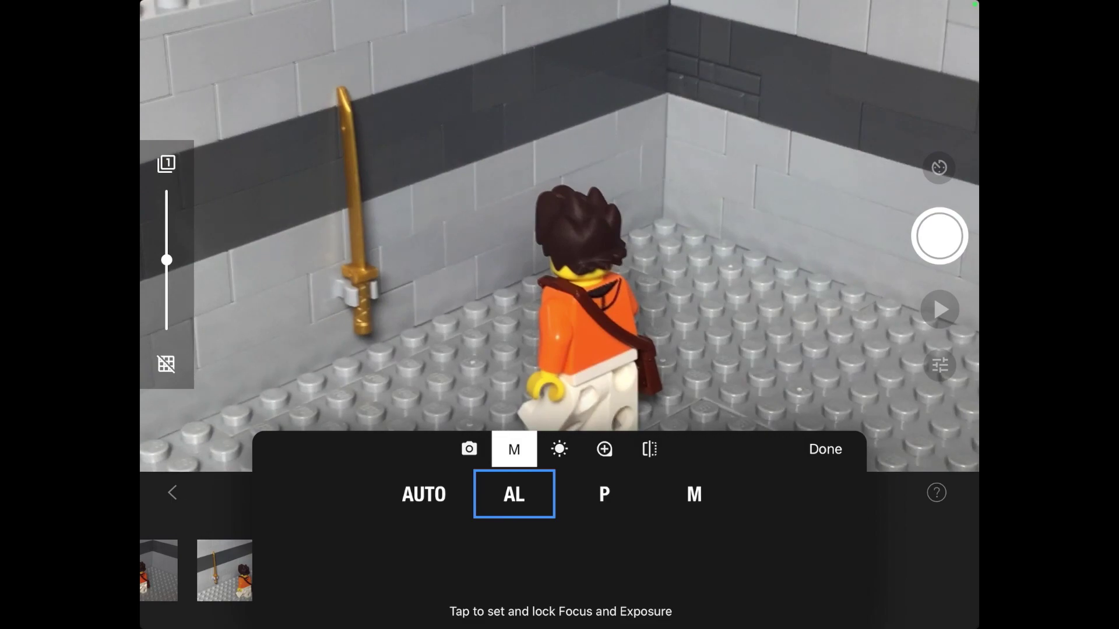
left_click(424, 494)
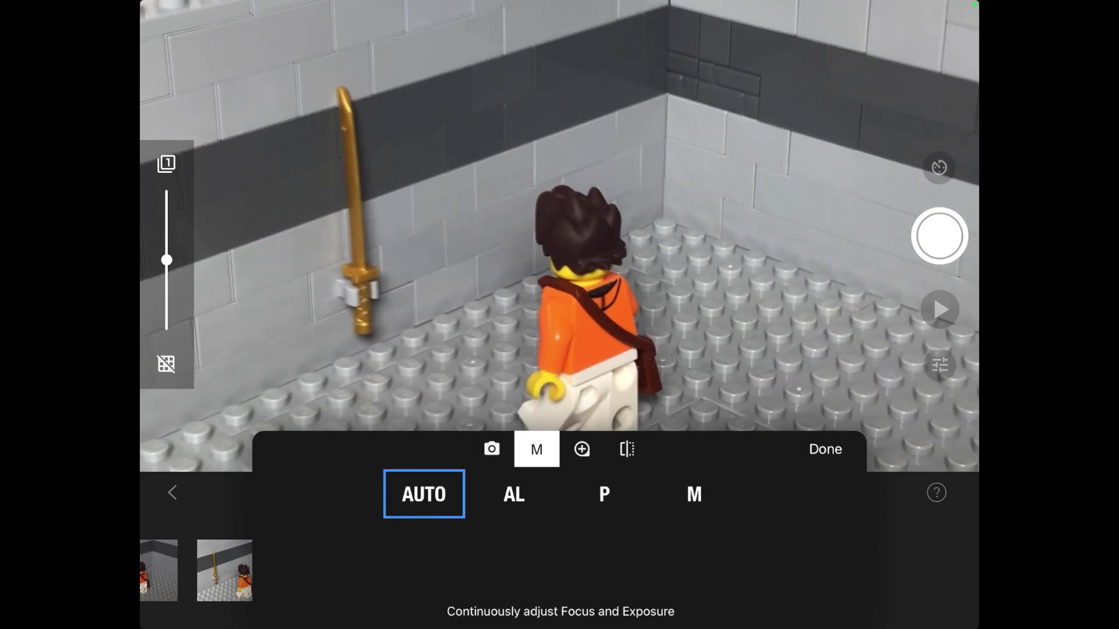
left_click(694, 493)
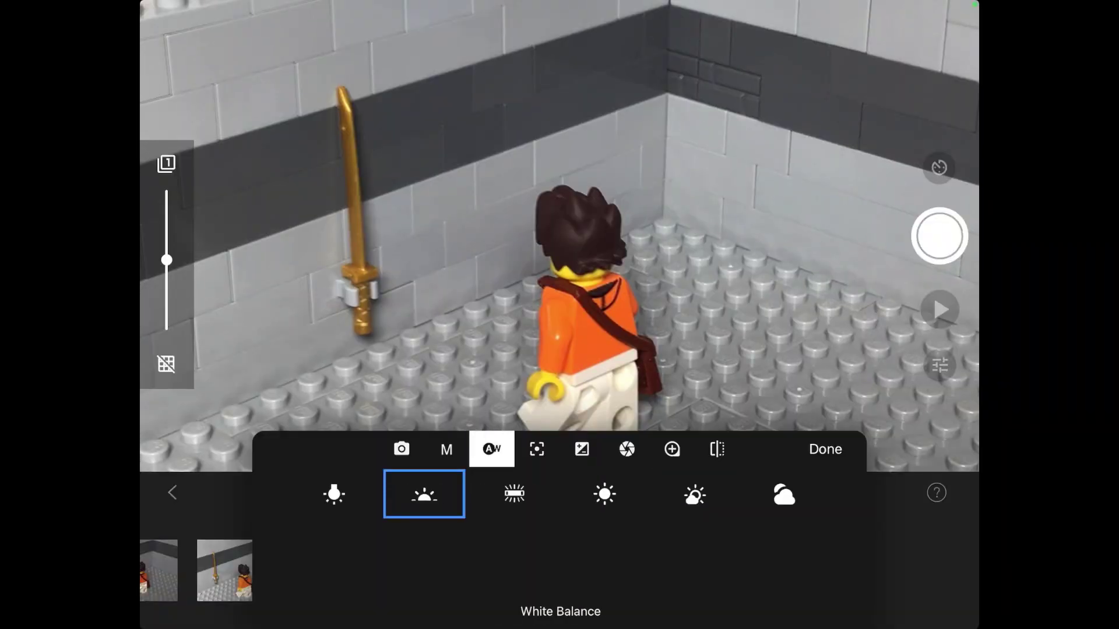
Cycle white balance through Incandescent, Sunrise, Fluorescent and Daylight, ending on Cloudy.
left_click(334, 493)
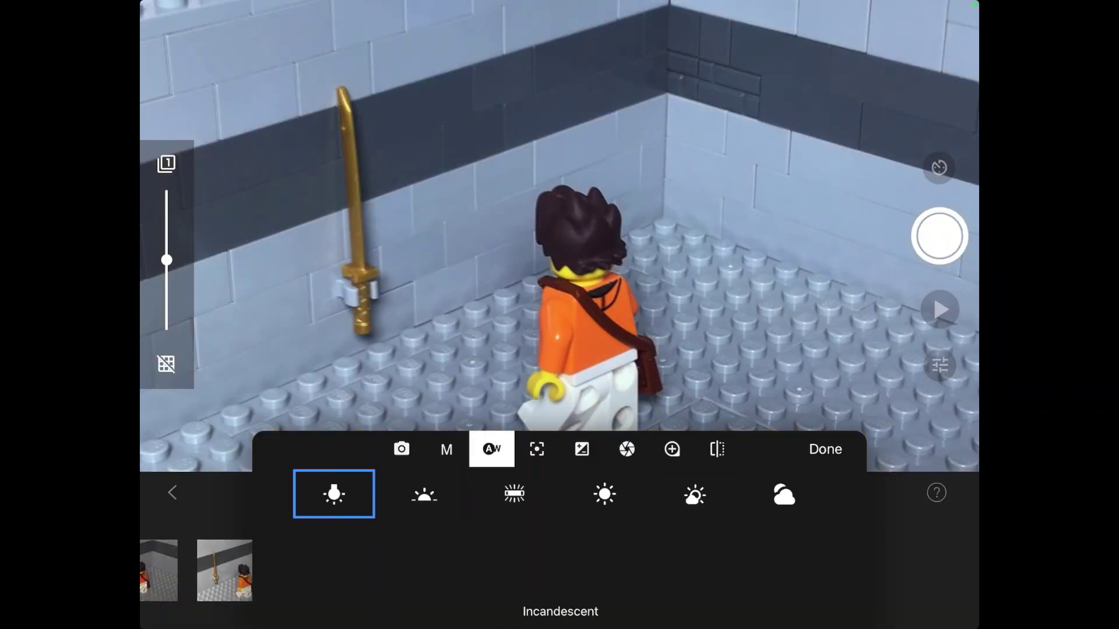
left_click(424, 494)
left_click(514, 494)
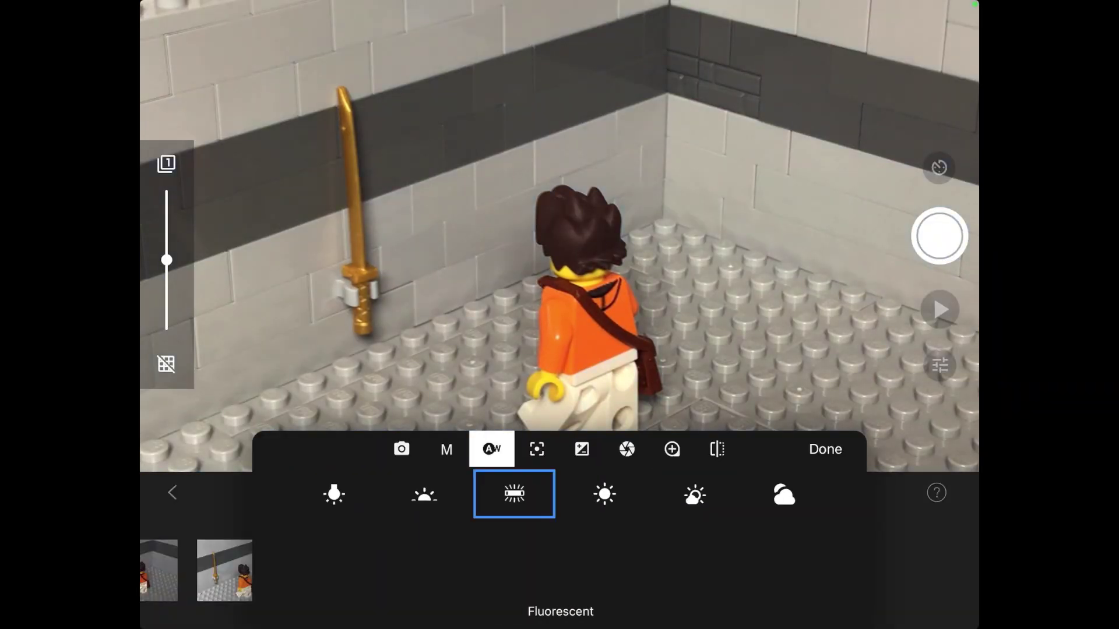
left_click(604, 494)
left_click(694, 494)
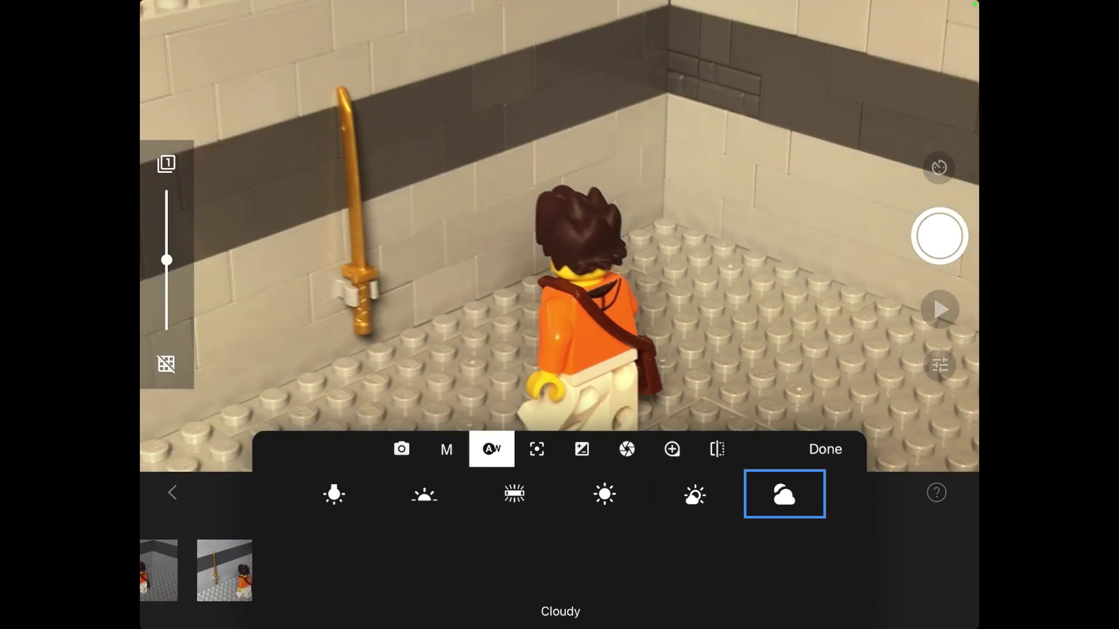
Choose Sunrise white balance, shift focus nearer, and adjust ISO before returning it to 50.
left_click(424, 493)
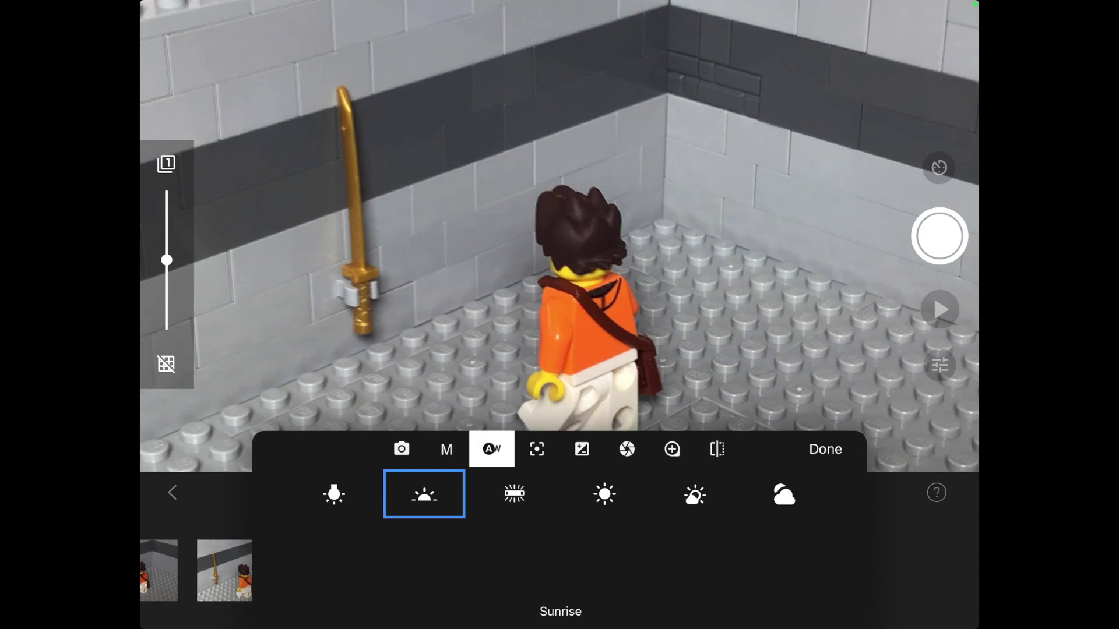
left_click(537, 448)
mouse_move(490, 494)
left_mouse_down()
mouse_move(672, 493)
mouse_move(548, 494)
mouse_move(562, 494)
left_mouse_up()
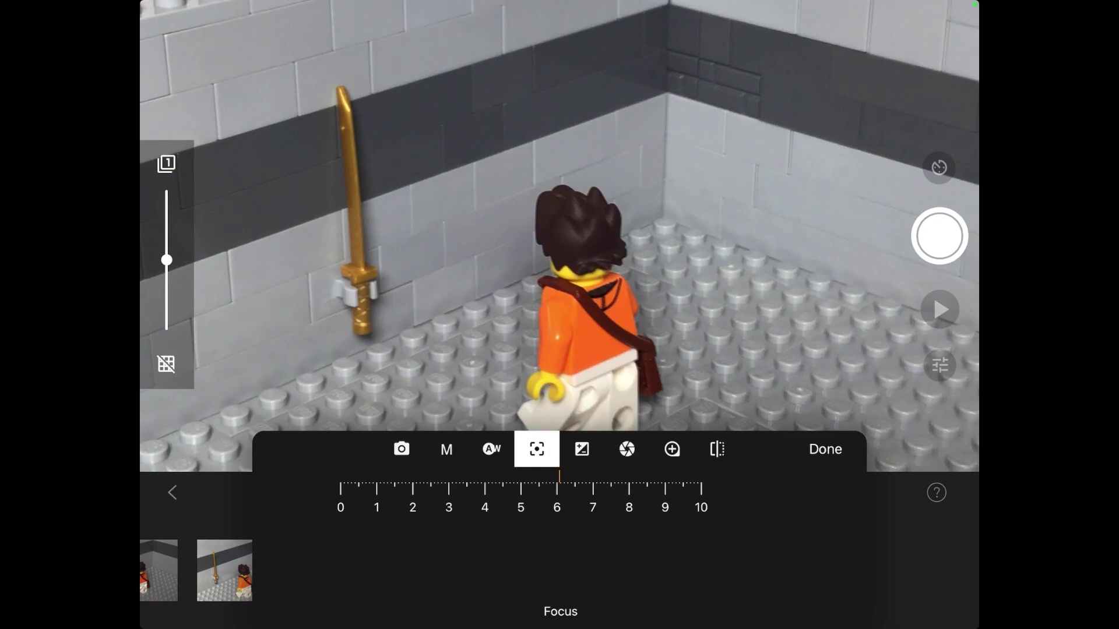
left_click(581, 450)
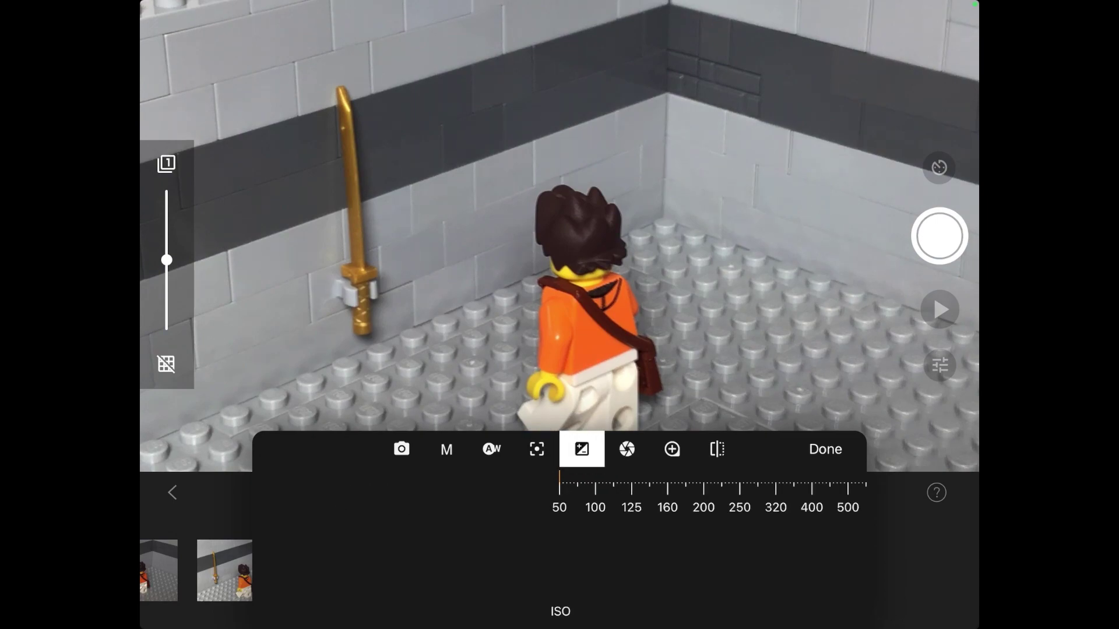
left_click_drag(682, 494, 529, 494)
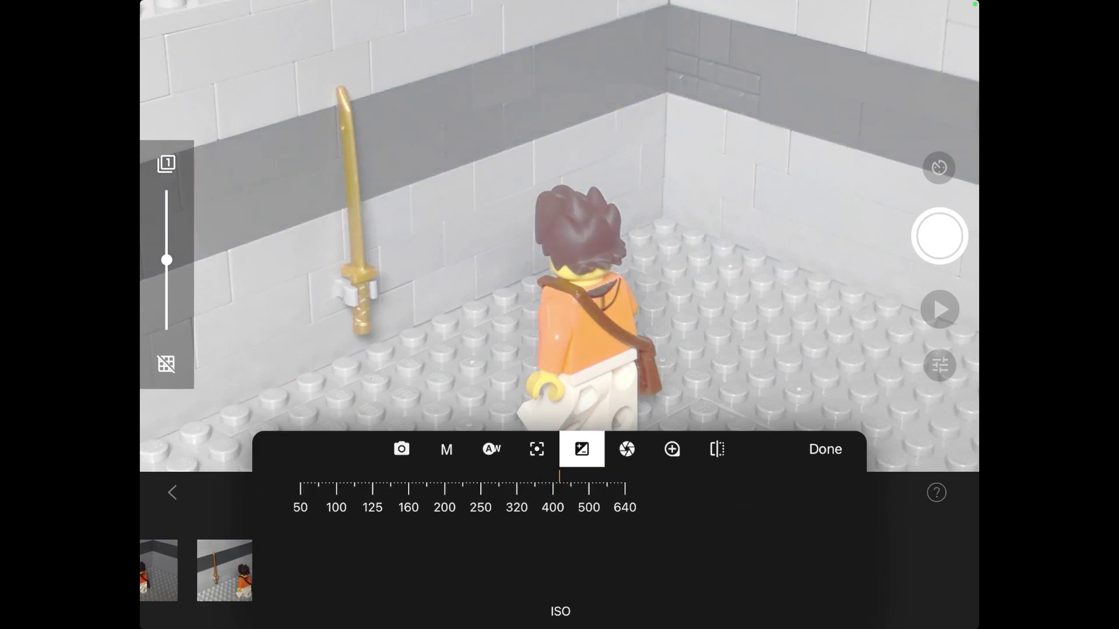
left_click_drag(525, 494, 670, 494)
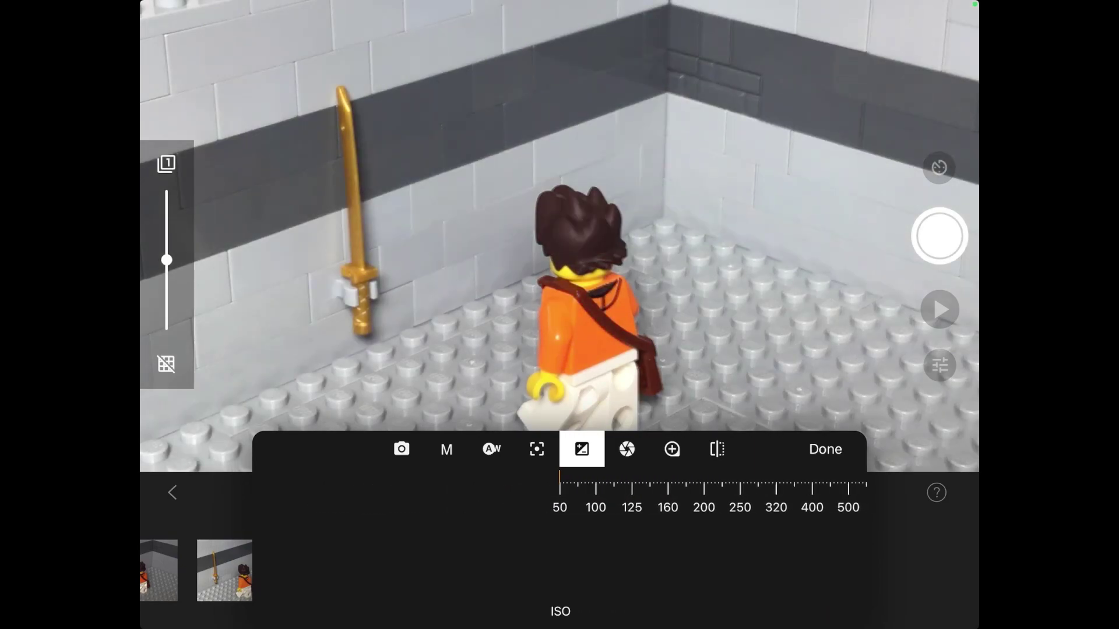
Tune the shutter speed between 1/160 and 1/30, settling around 1/100.
left_click(627, 449)
mouse_move(437, 494)
left_mouse_down()
mouse_move(735, 494)
mouse_move(497, 494)
left_mouse_up()
left_click_drag(612, 494, 502, 494)
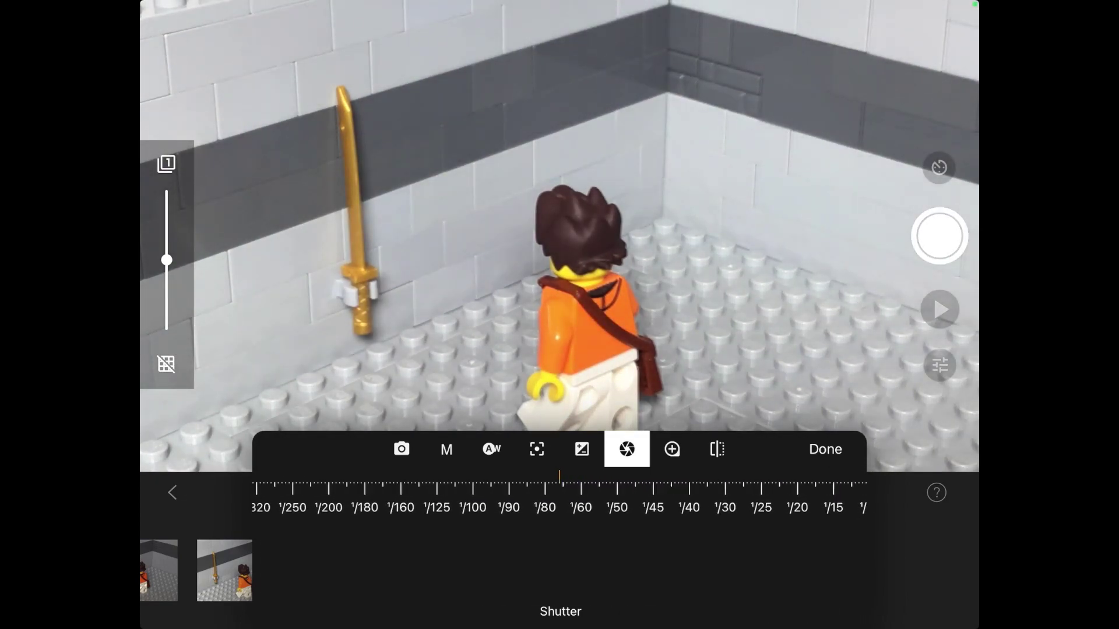
mouse_move(612, 494)
left_mouse_down()
mouse_move(452, 494)
mouse_move(634, 494)
left_mouse_up()
left_click_drag(490, 494, 633, 494)
mouse_move(525, 494)
left_mouse_down()
mouse_move(577, 494)
mouse_move(489, 494)
mouse_move(576, 494)
left_mouse_up()
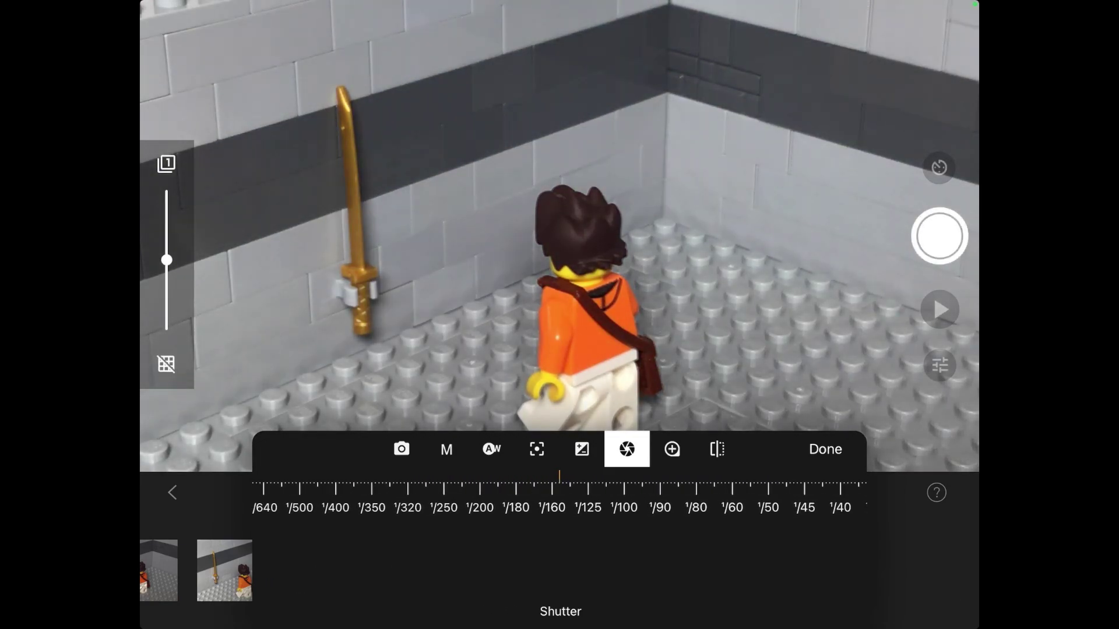
left_click(671, 450)
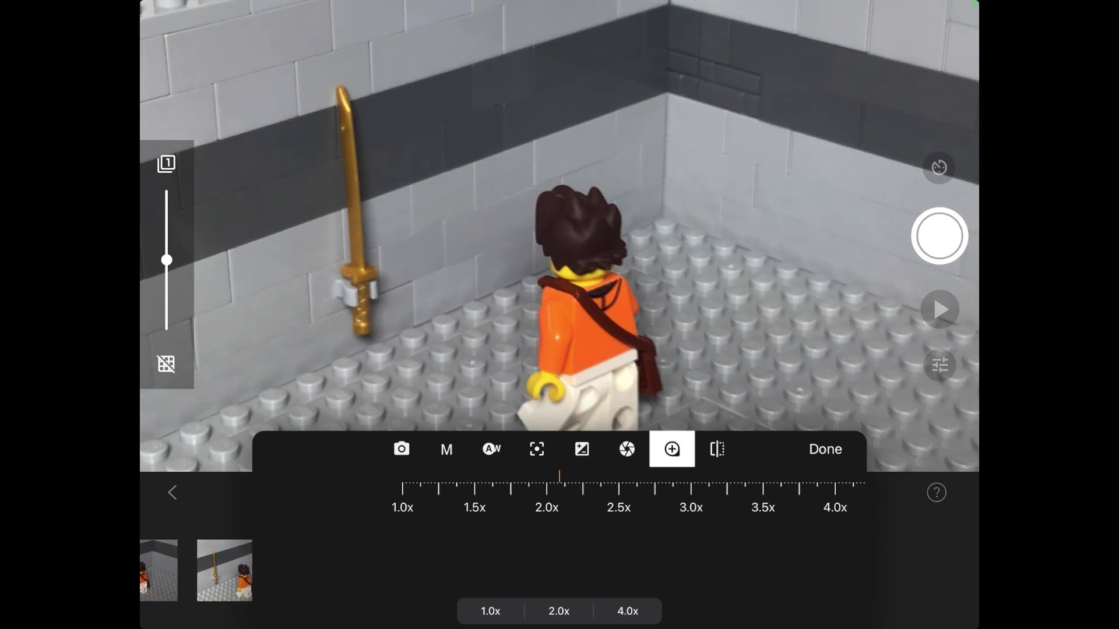
Slide the zoom to about 1.45x and 2.8x, snap it to 2.0x, and close the camera settings.
mouse_move(524, 494)
left_mouse_down()
mouse_move(691, 493)
mouse_move(101, 495)
left_mouse_up()
left_click_drag(262, 493, 686, 494)
left_click(558, 611)
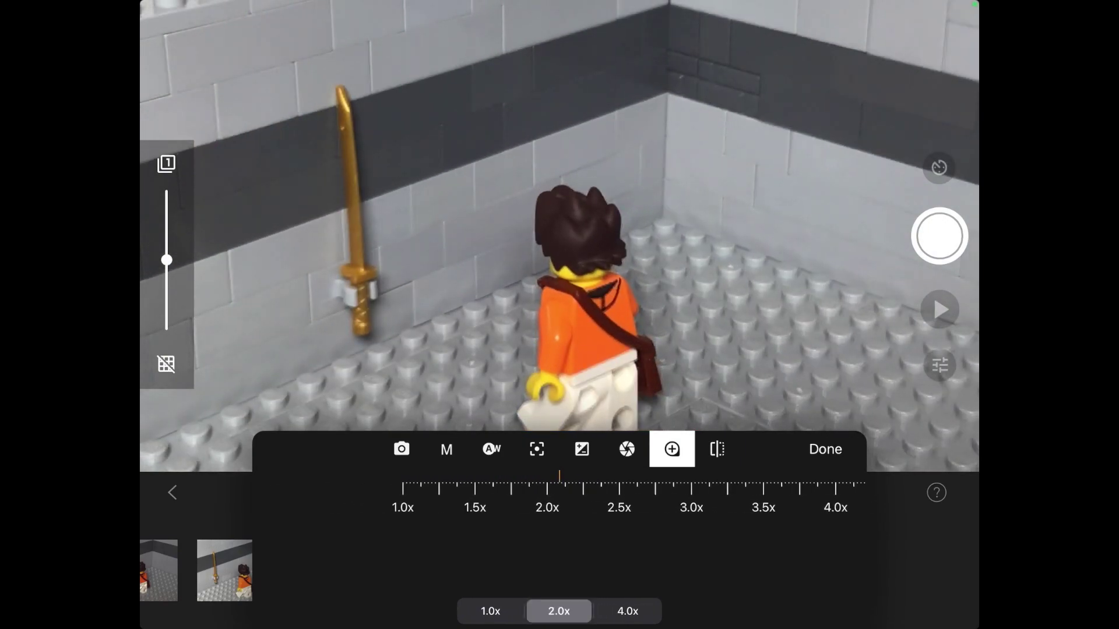
left_click(824, 448)
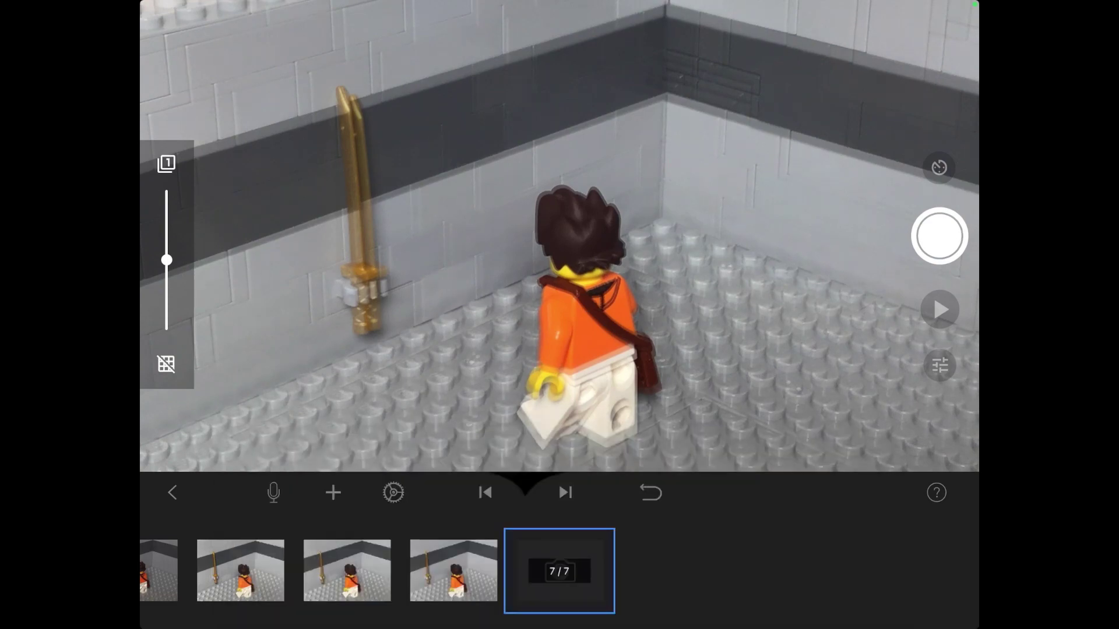
Fade out the onion-skin ghost, then try 5.0x and 1.0x zoom before setting 2.0x.
left_click_drag(167, 259, 166, 193)
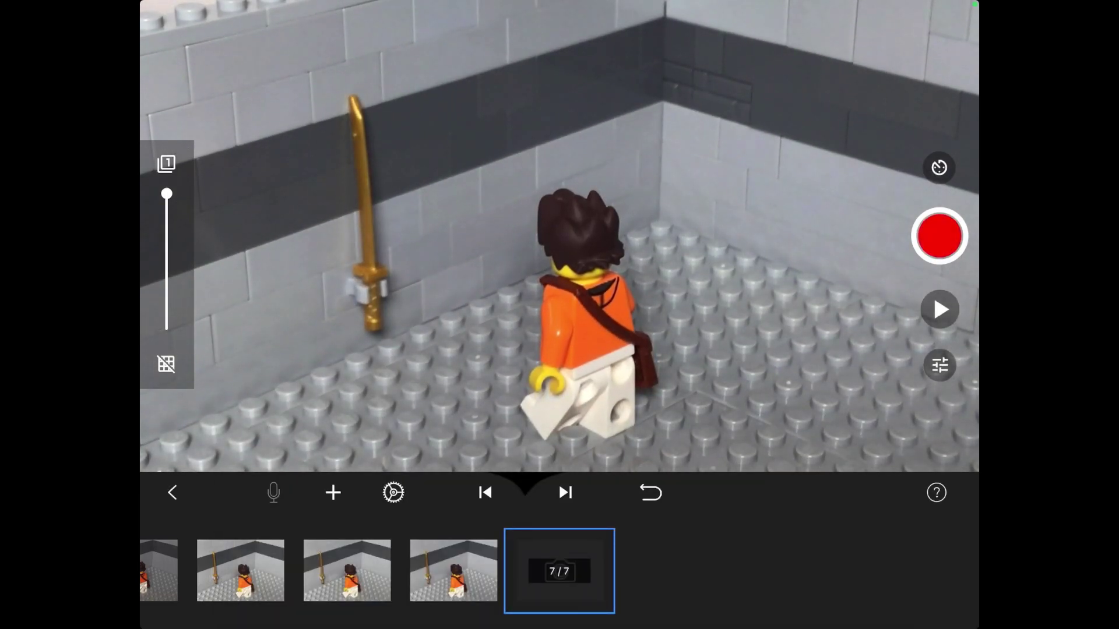
left_click(940, 366)
left_click_drag(560, 489, 134, 489)
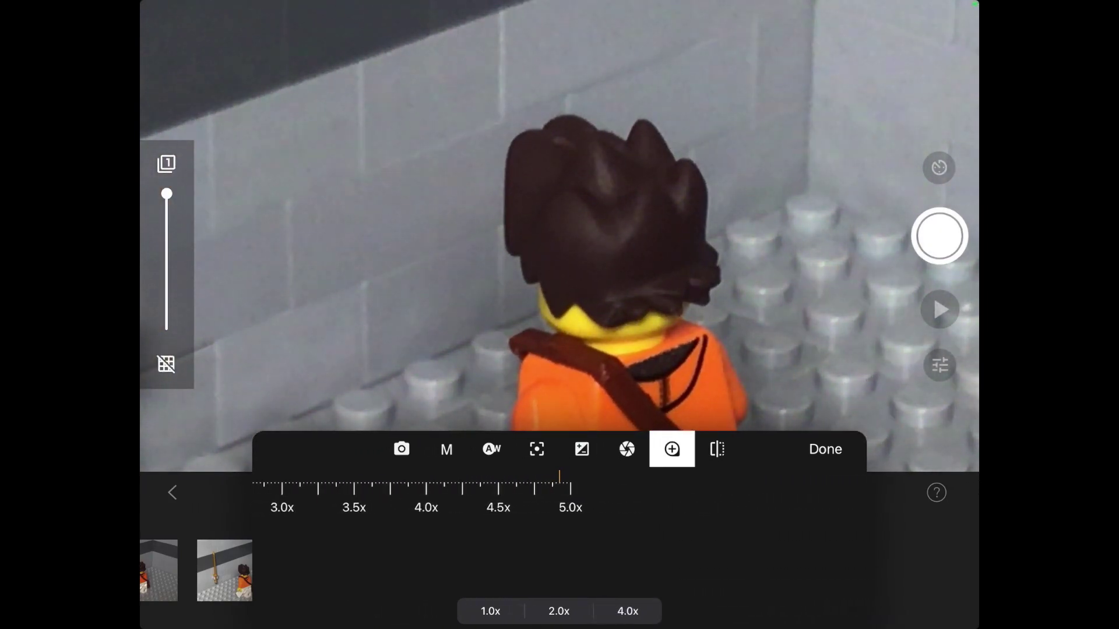
left_click_drag(437, 490, 424, 489)
left_click(490, 611)
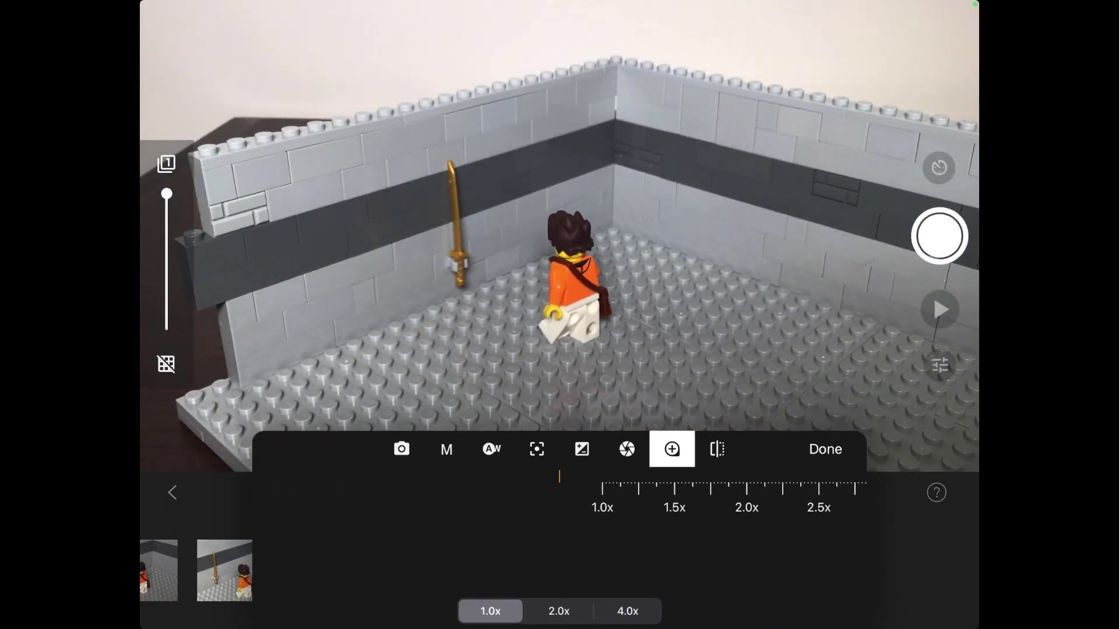
left_click(559, 611)
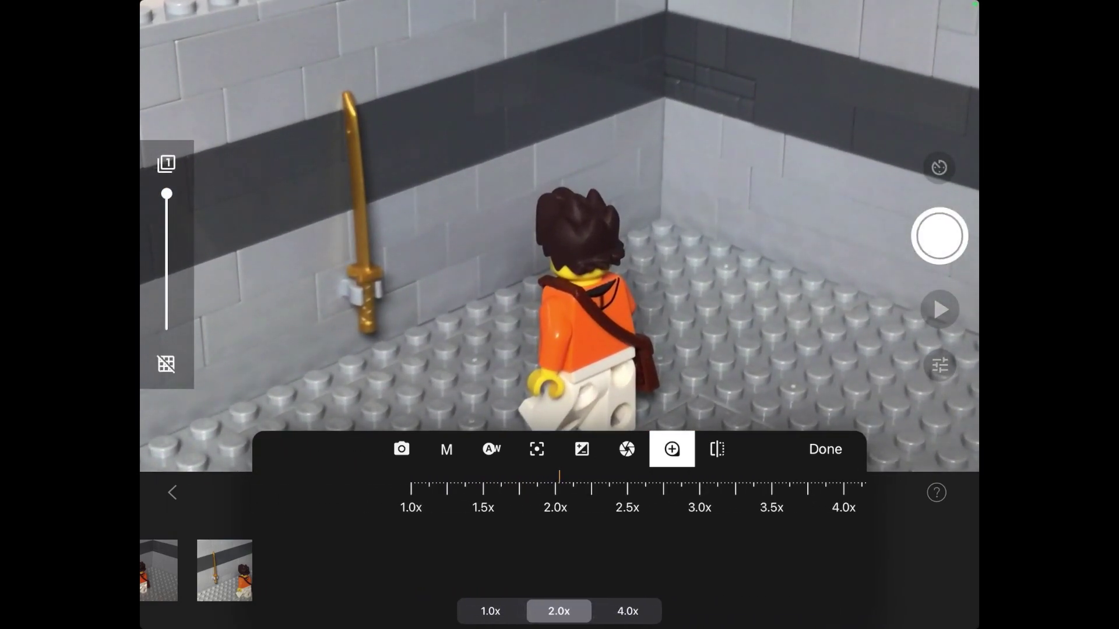
left_click(716, 448)
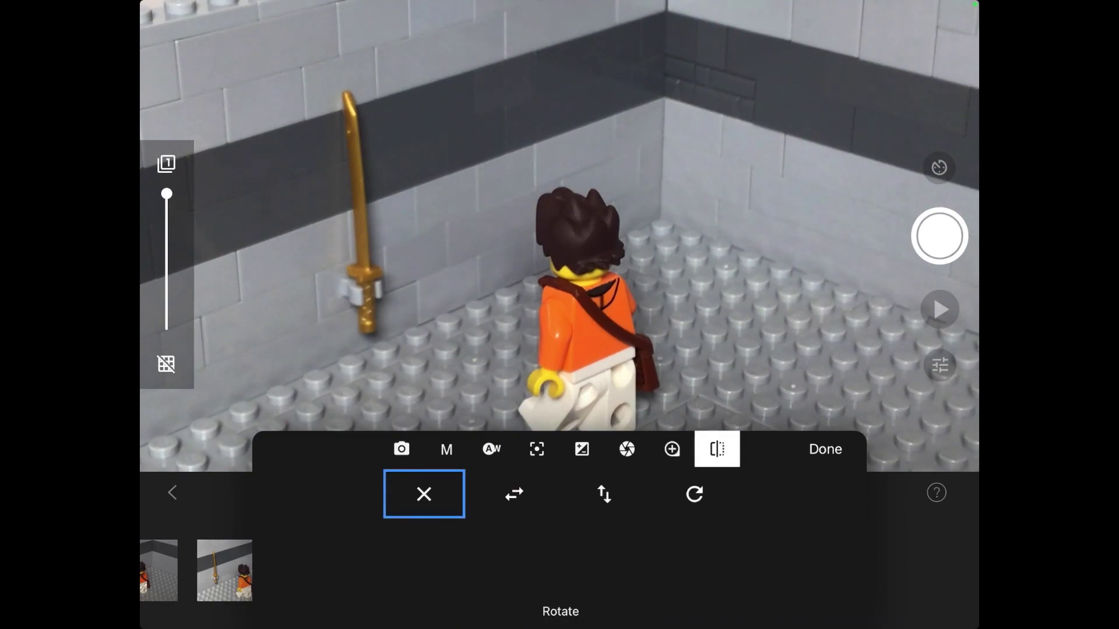
Try horizontal mirror, vertical flip and 180° rotation, then reset to no flip and close.
left_click(514, 494)
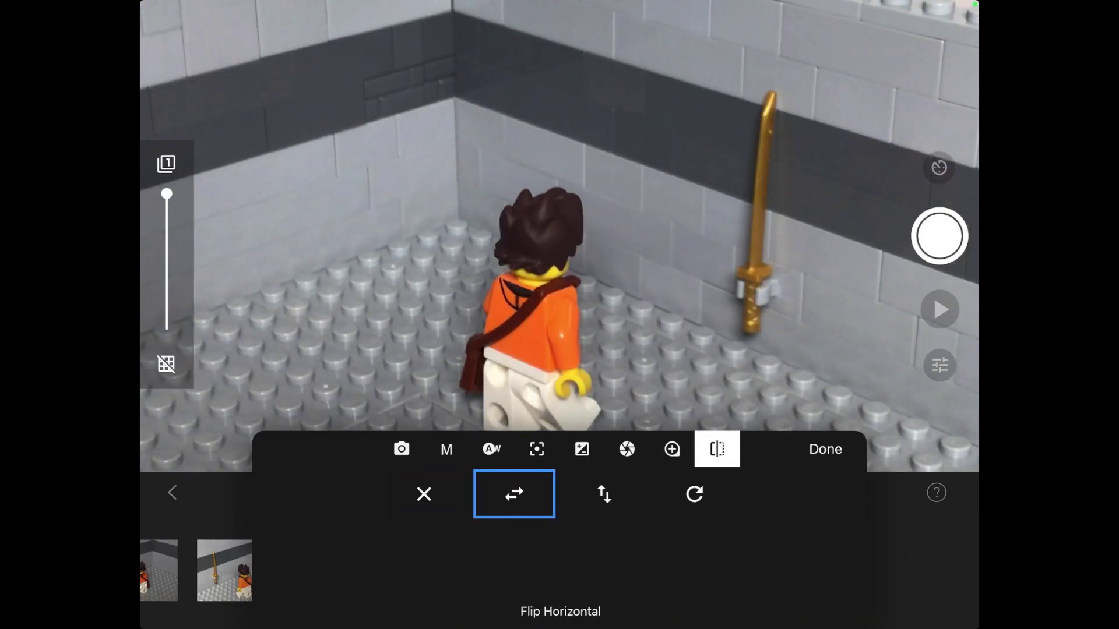
left_click(604, 494)
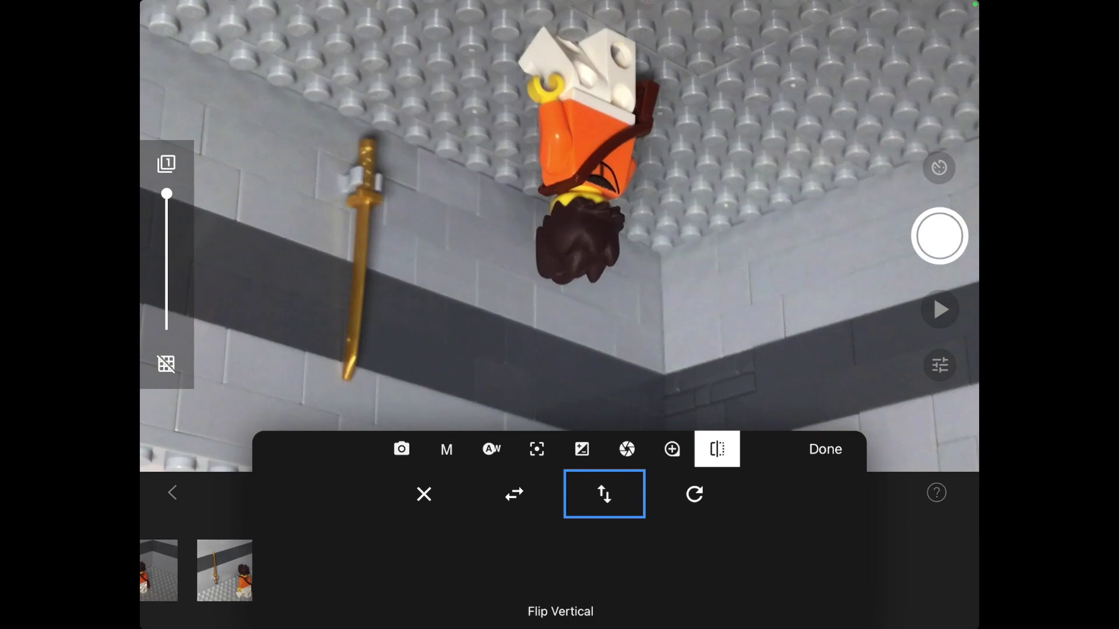
left_click(694, 493)
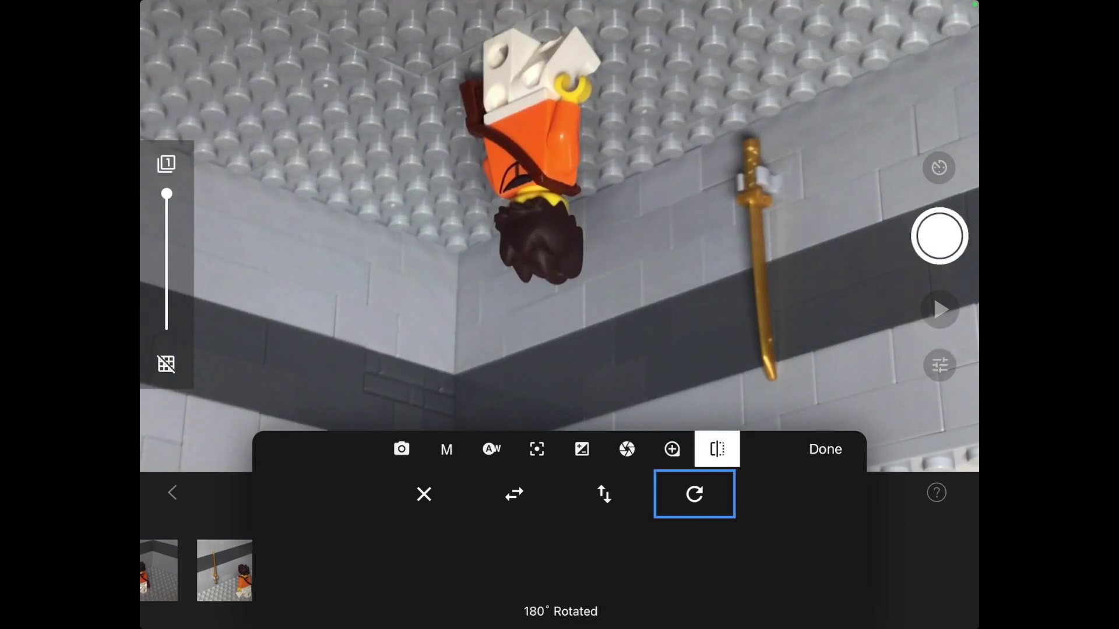
left_click(604, 494)
left_click(513, 494)
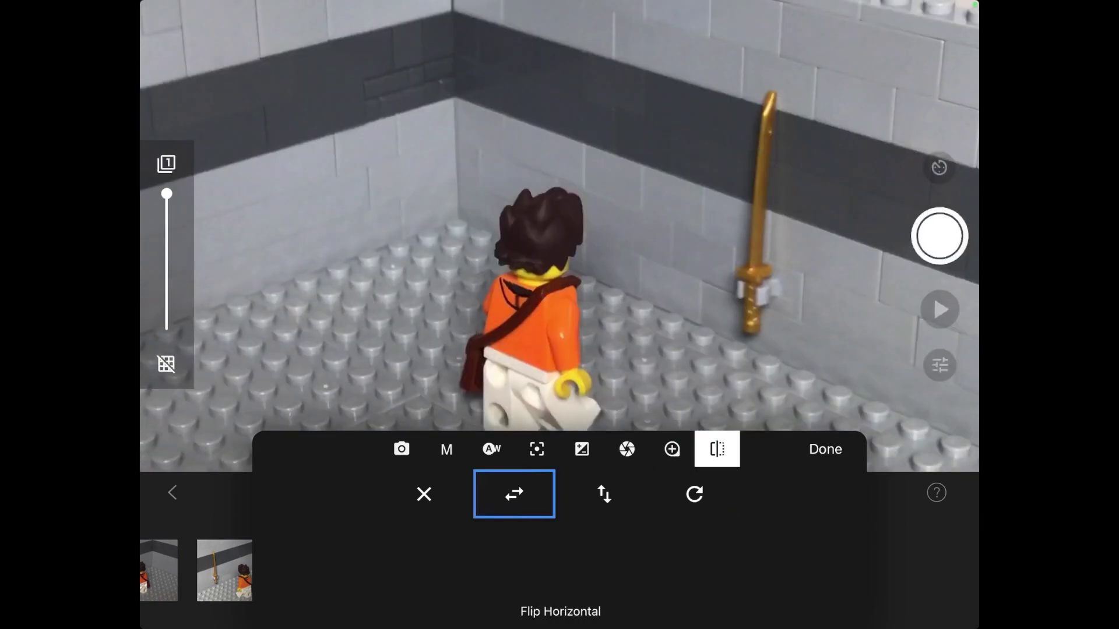
left_click(425, 494)
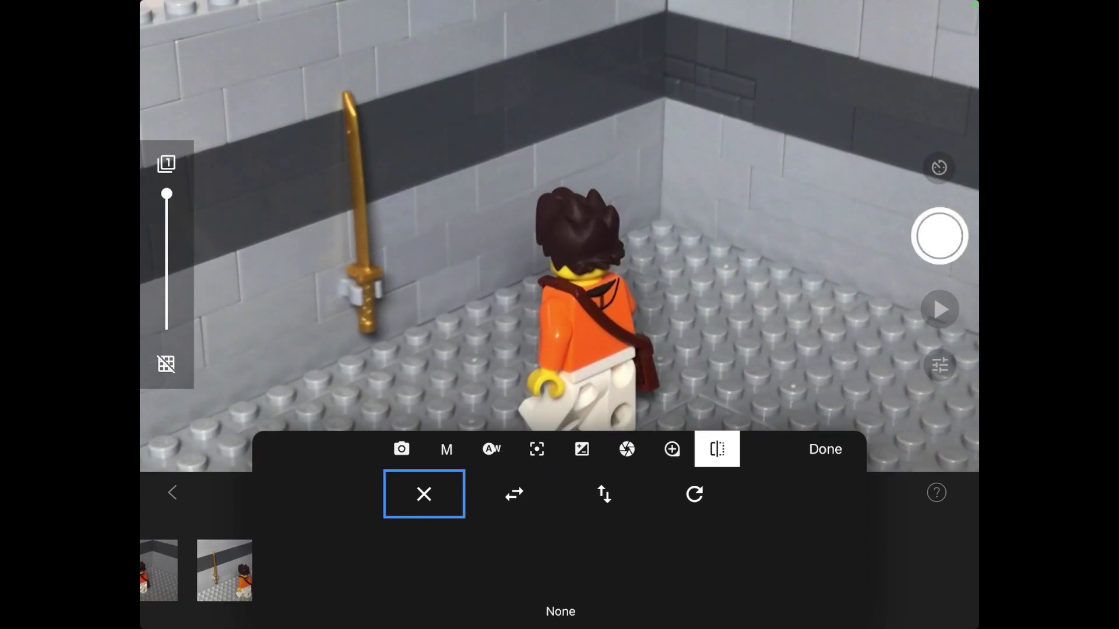
left_click(825, 449)
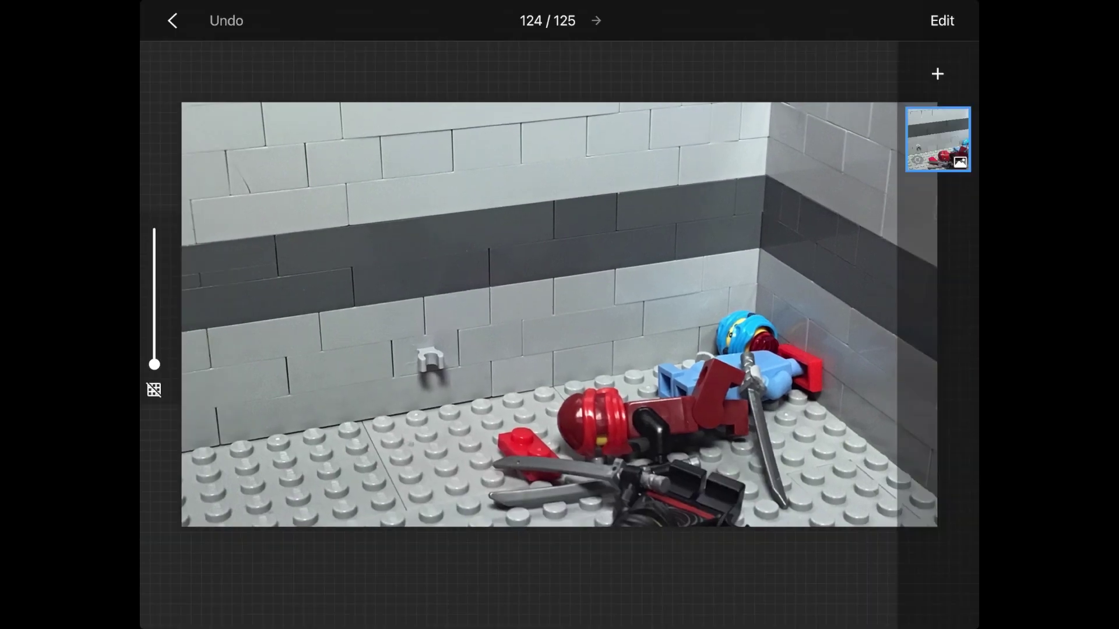
Edit frame 124, level its tilt, and try horizontal and vertical flips.
left_click(942, 20)
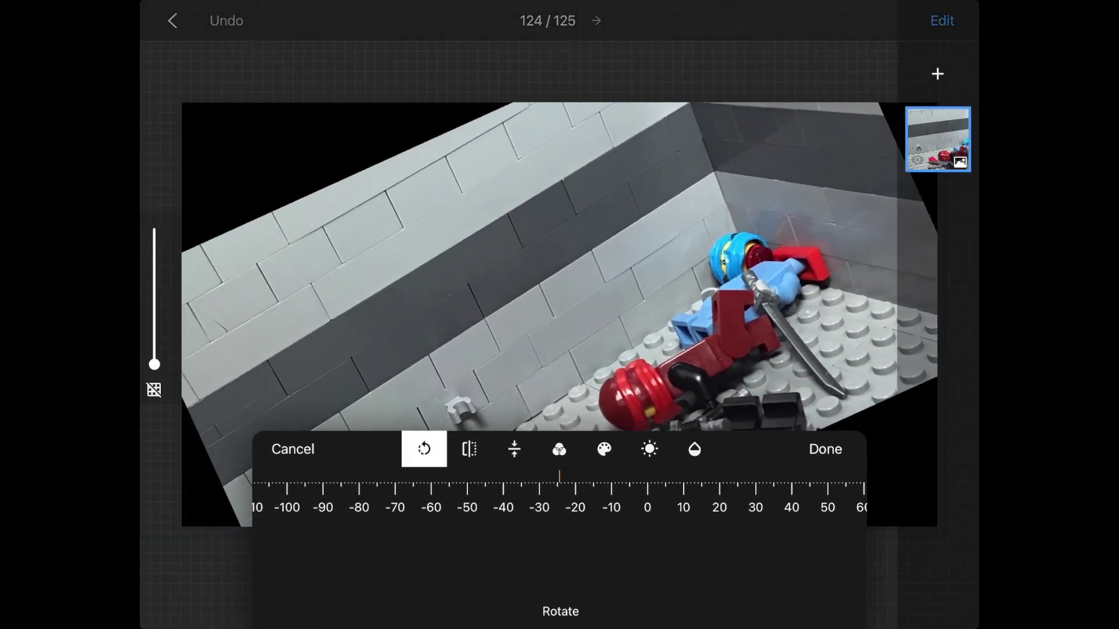
left_click_drag(560, 489, 577, 490)
left_click(469, 448)
left_click(560, 495)
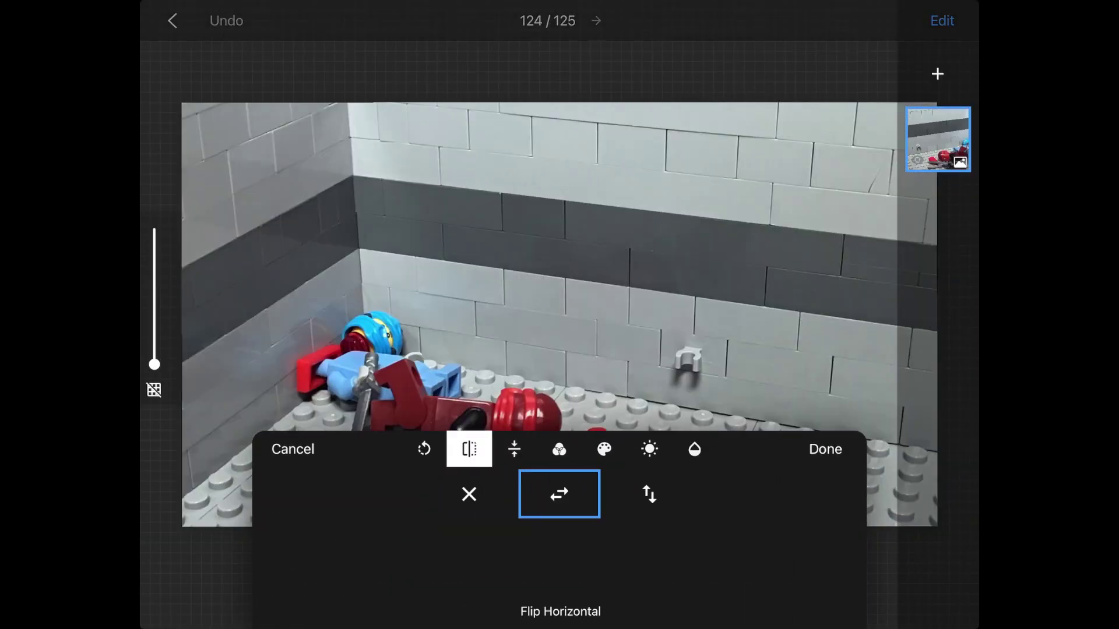
left_click(650, 495)
Try top and centre alignment, remove the grayscale filter, and brighten the frame slightly.
left_click(514, 449)
left_click(603, 494)
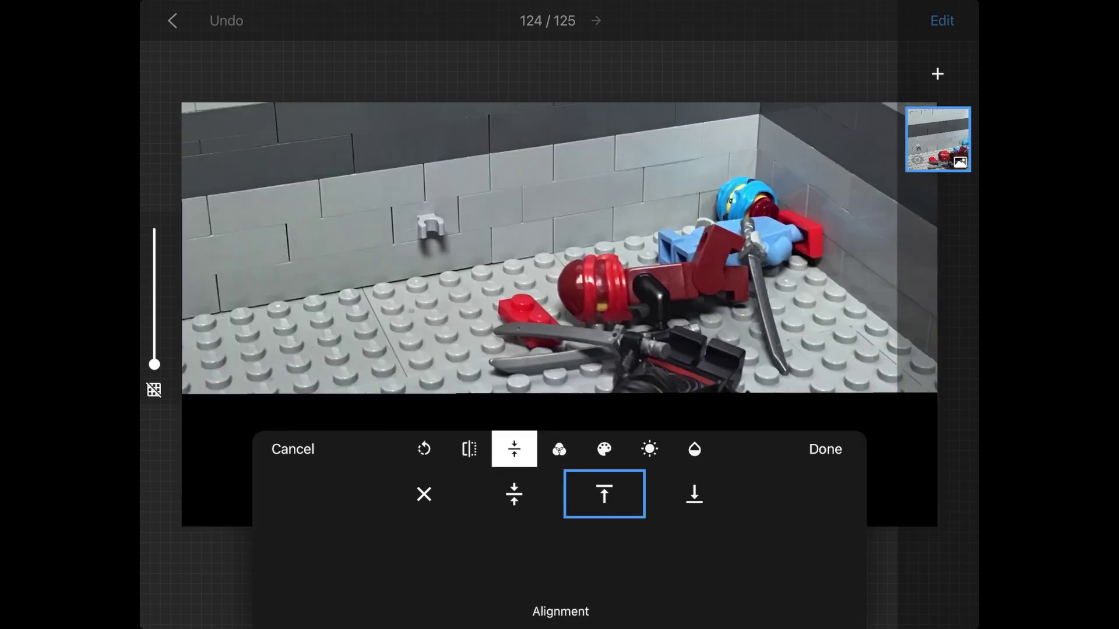
left_click(514, 496)
left_click(559, 449)
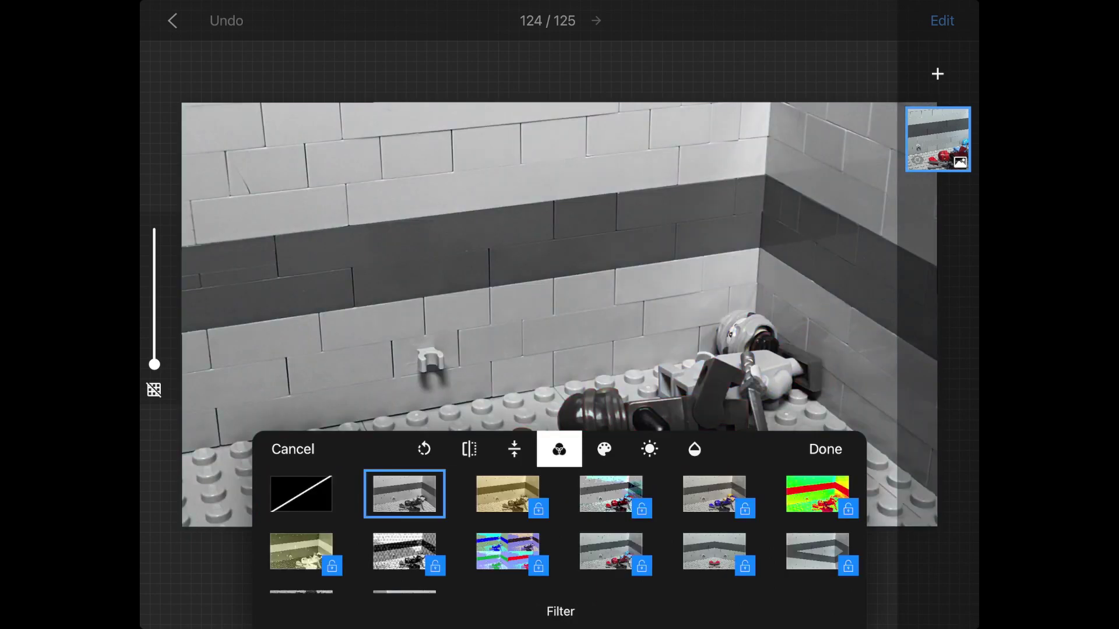
left_click(301, 494)
left_click(603, 449)
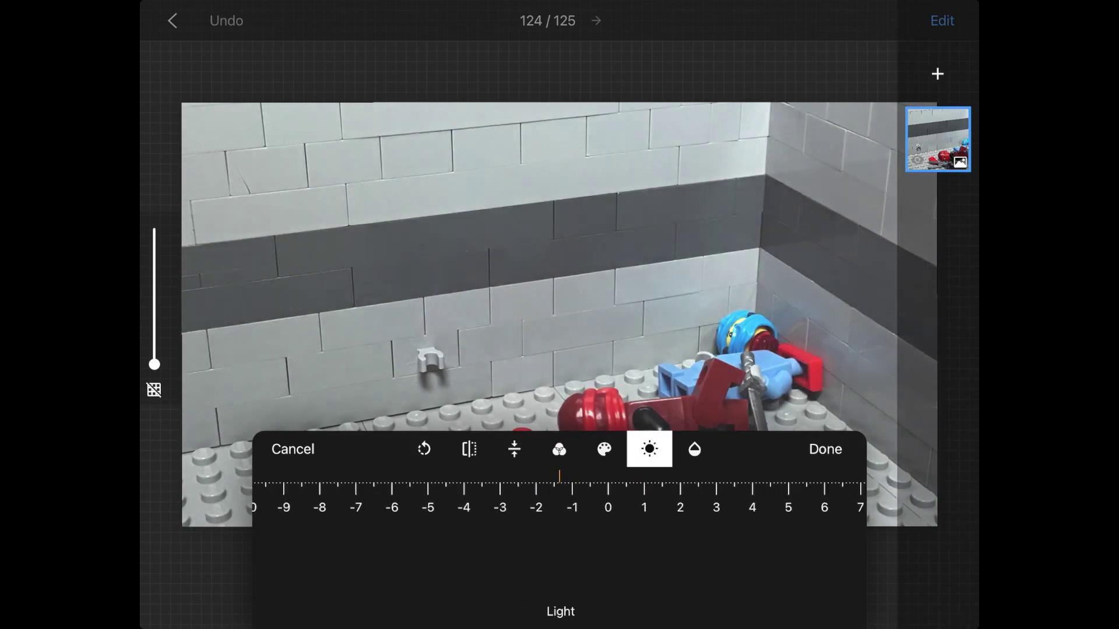
mouse_move(699, 490)
left_mouse_down()
mouse_move(306, 490)
mouse_move(865, 490)
mouse_move(543, 489)
left_mouse_up()
left_click(694, 448)
Close the frame editing panel to leave the editor.
left_click(826, 448)
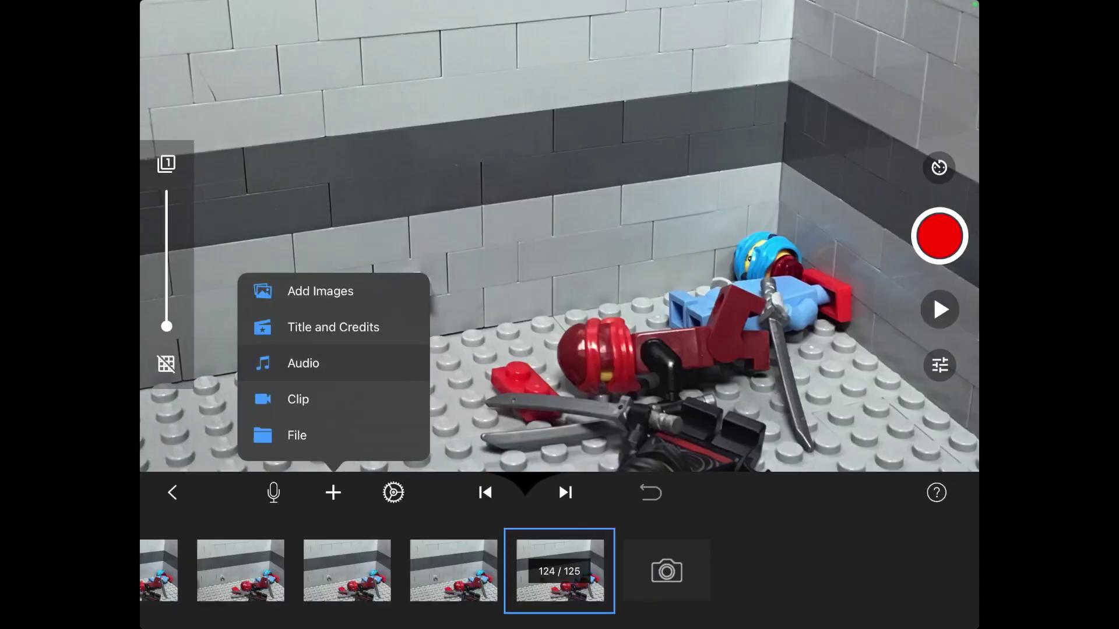
Back in Stop Motion Studio, bring up the sound effects library over the brick room movie.
left_click(303, 362)
Choose the Bark sound effect, bringing up the $8.99 All Features Forever offer.
left_click(337, 392)
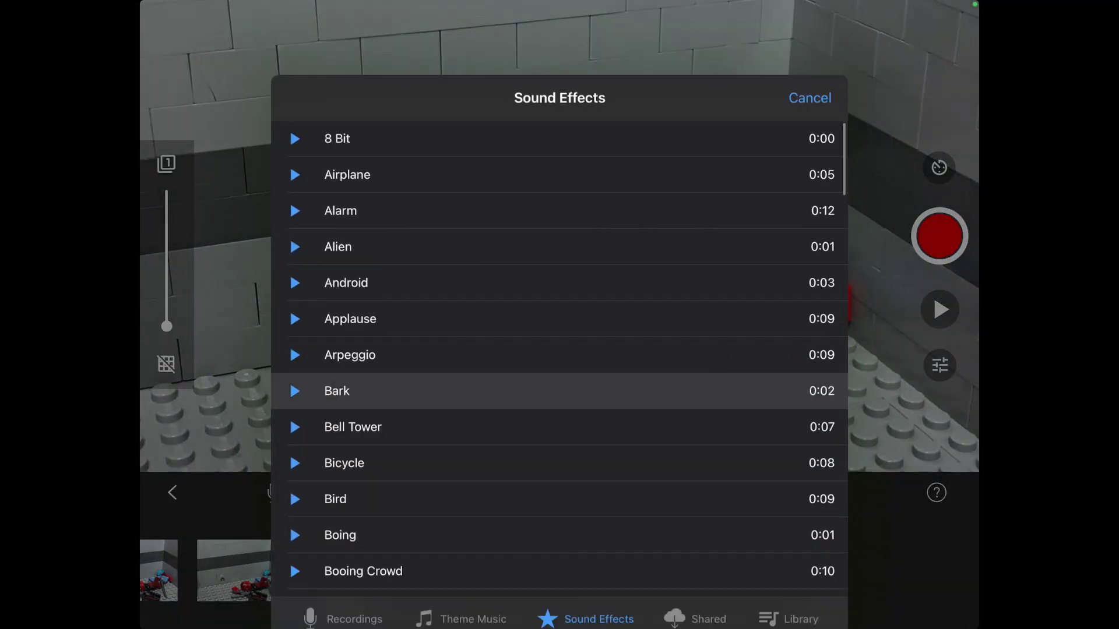
scroll(560, 337, "down", 2)
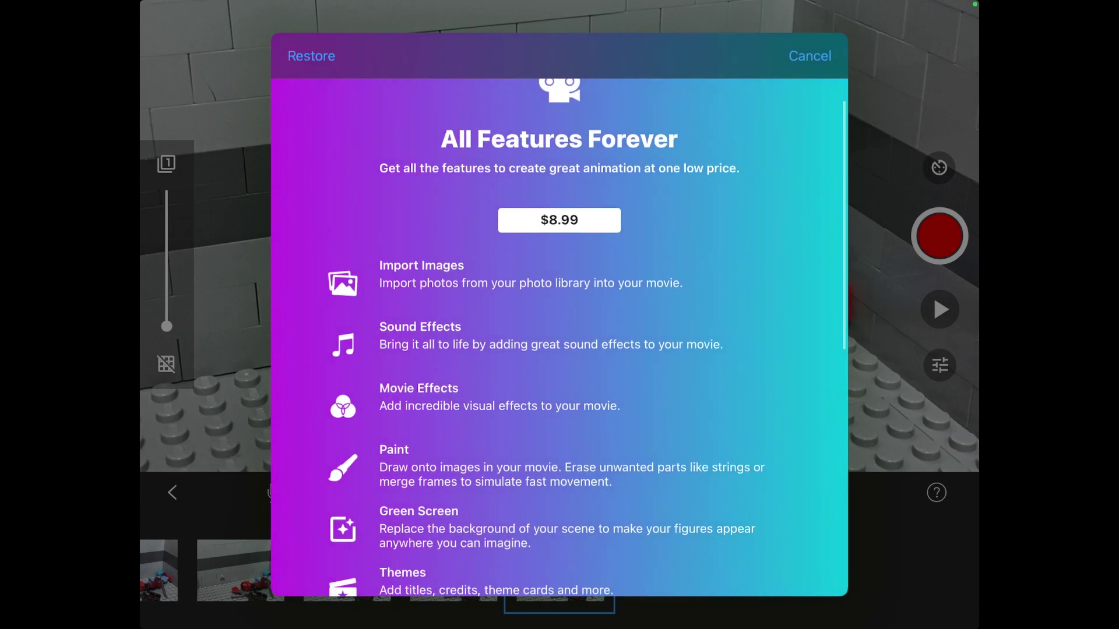
scroll(560, 337, "down", 1)
scroll(559, 338, "down", 1)
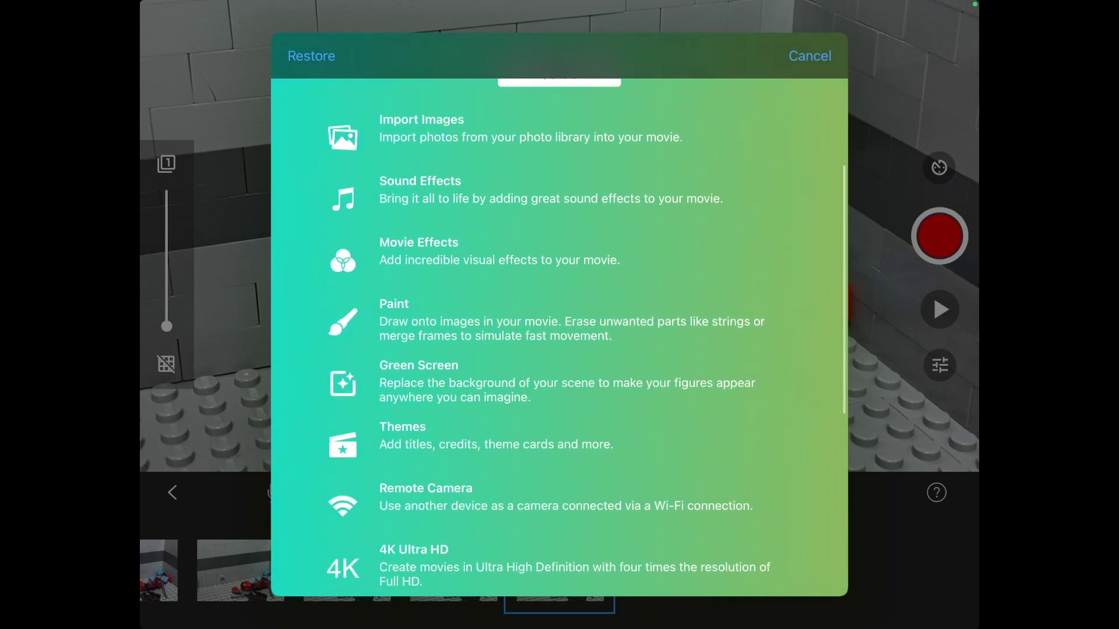
scroll(559, 337, "down", 2)
scroll(559, 338, "down", 2)
scroll(560, 337, "down", 3)
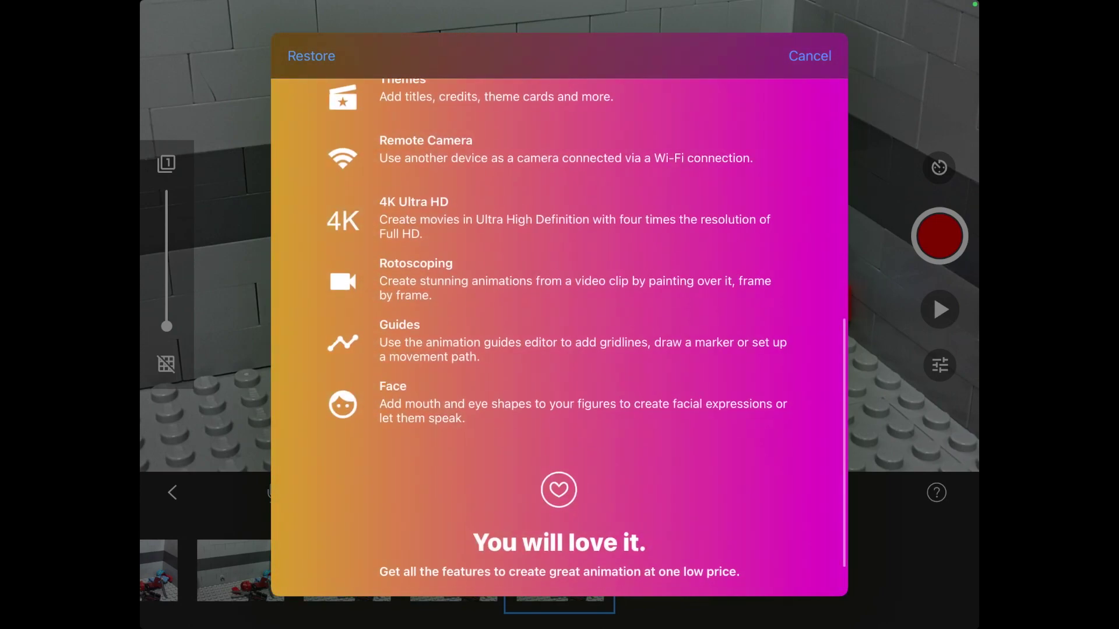
scroll(559, 338, "down", 1)
scroll(559, 337, "down", 1)
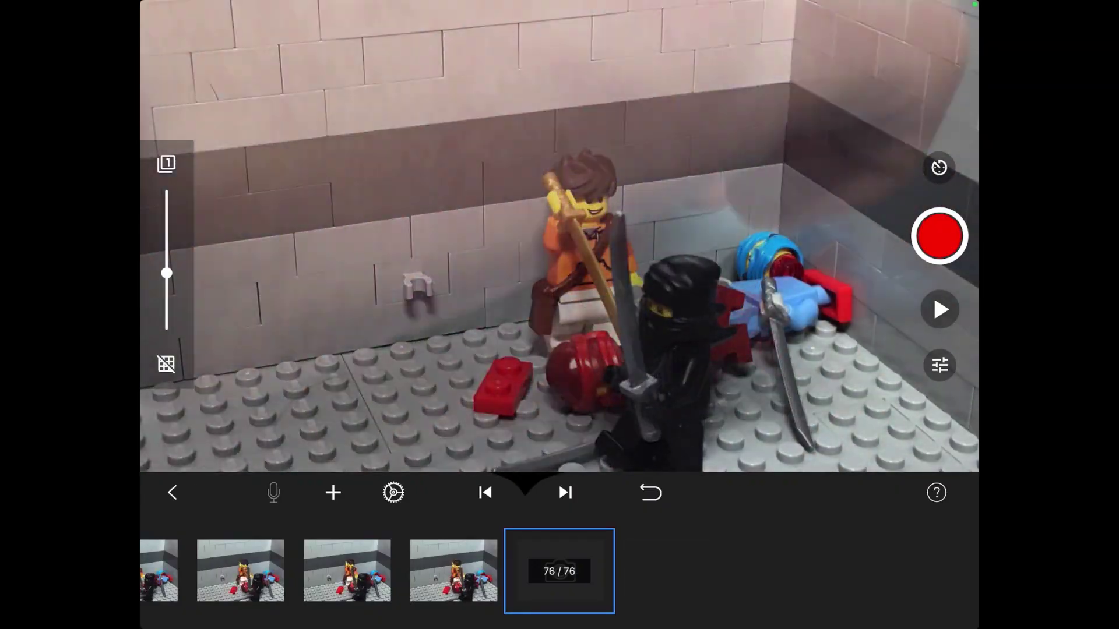